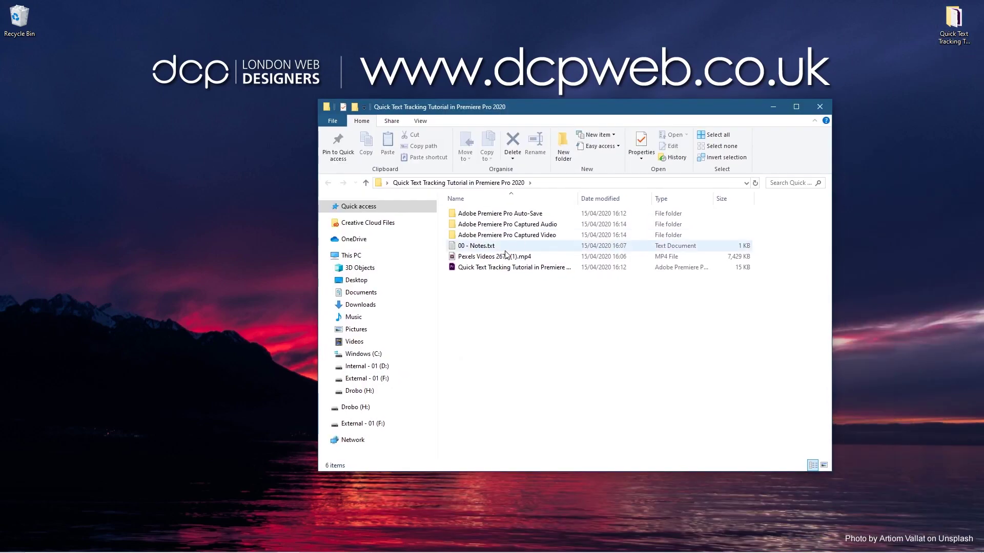
Select Pexels Videos 2670 (1).mp4 in File Explorer and bring the Premiere Pro project forward
click(500, 256)
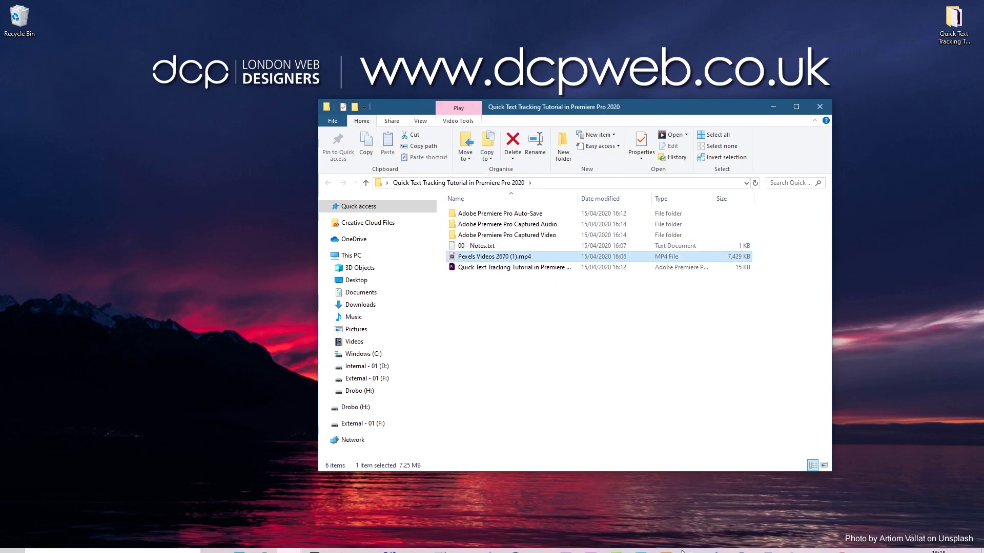
mouse_move(680, 546)
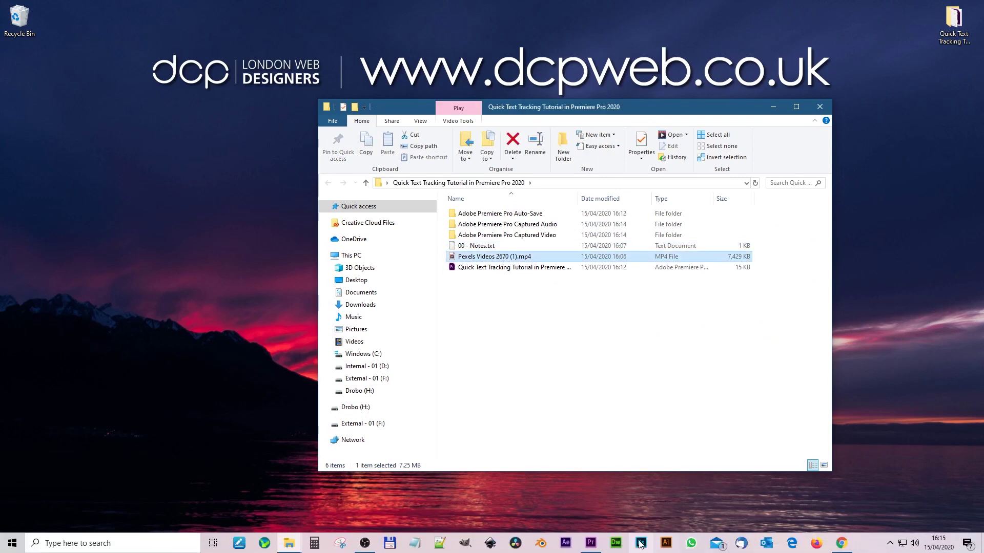
click(594, 546)
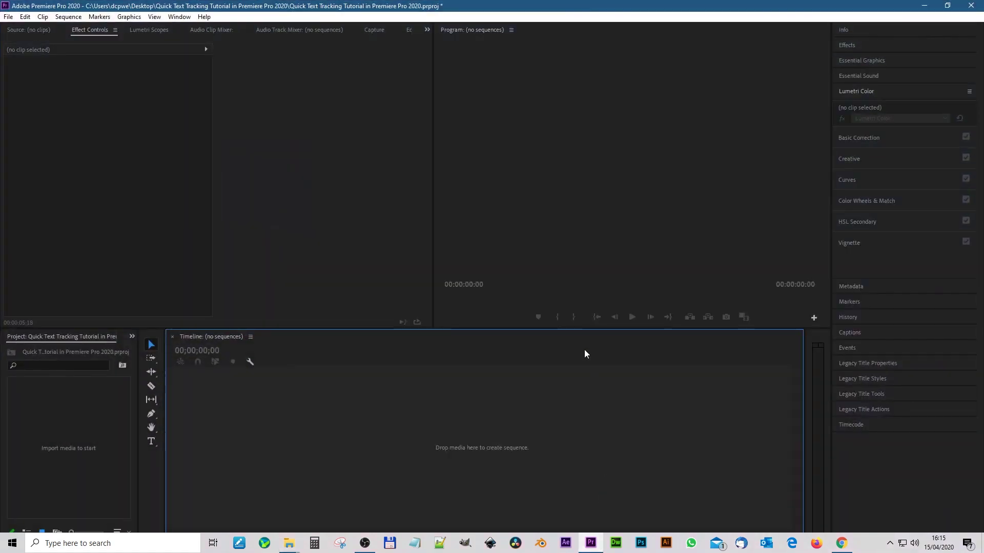
Import Pexels Videos 2670 (1).mp4 into the project and fit it across the timeline
key(alt+Tab)
drag(481, 259, 228, 433)
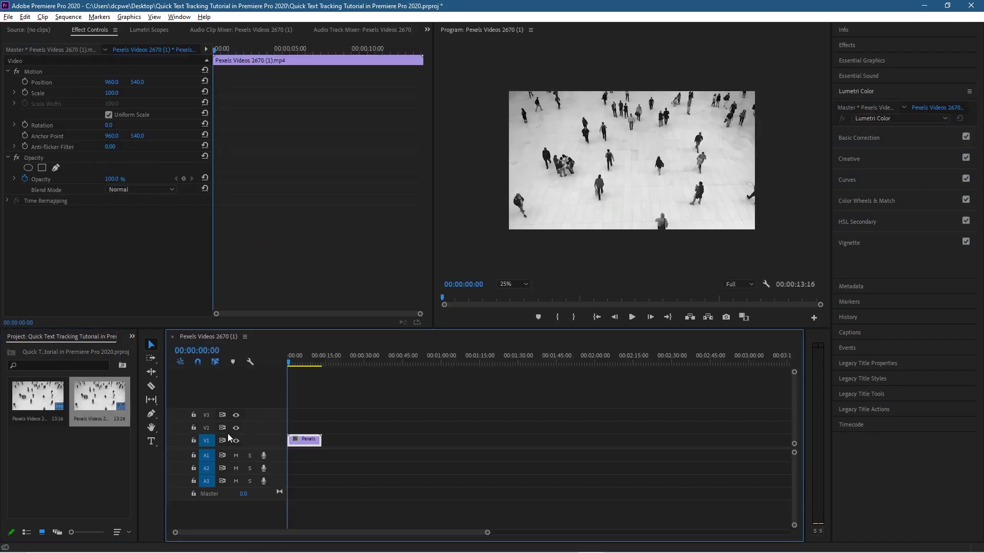
scroll(435, 476, up, 6)
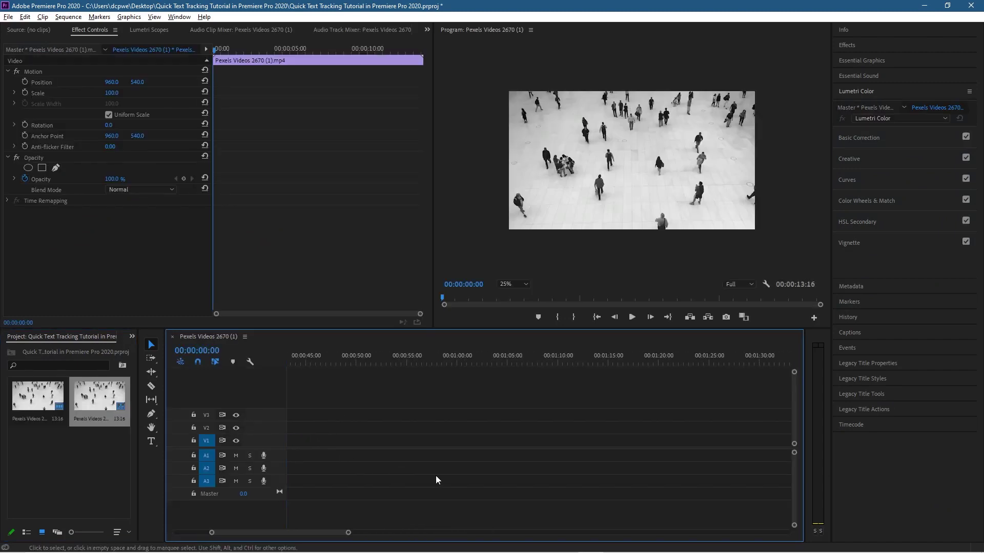
scroll(412, 459, up, 3)
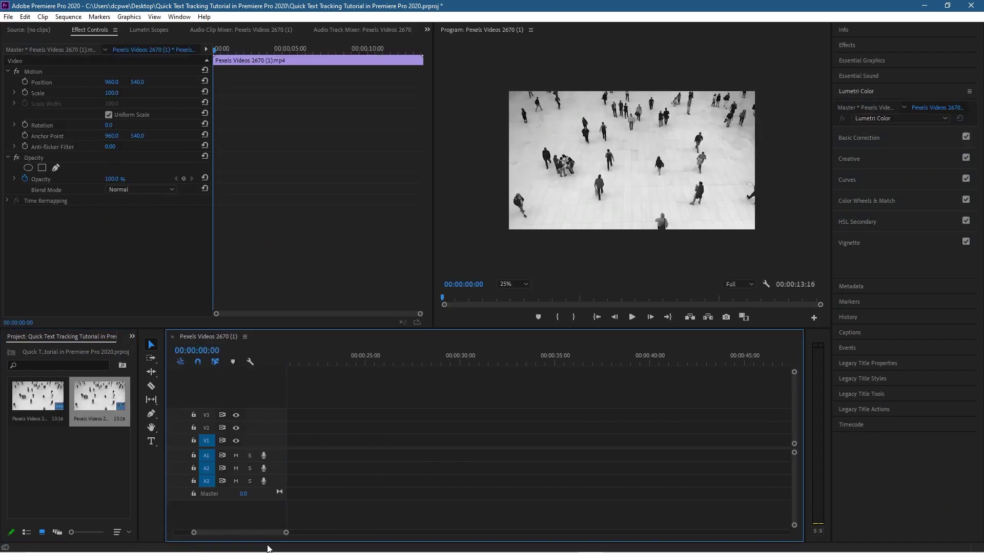
drag(265, 540, 189, 533)
scroll(300, 472, up, 2)
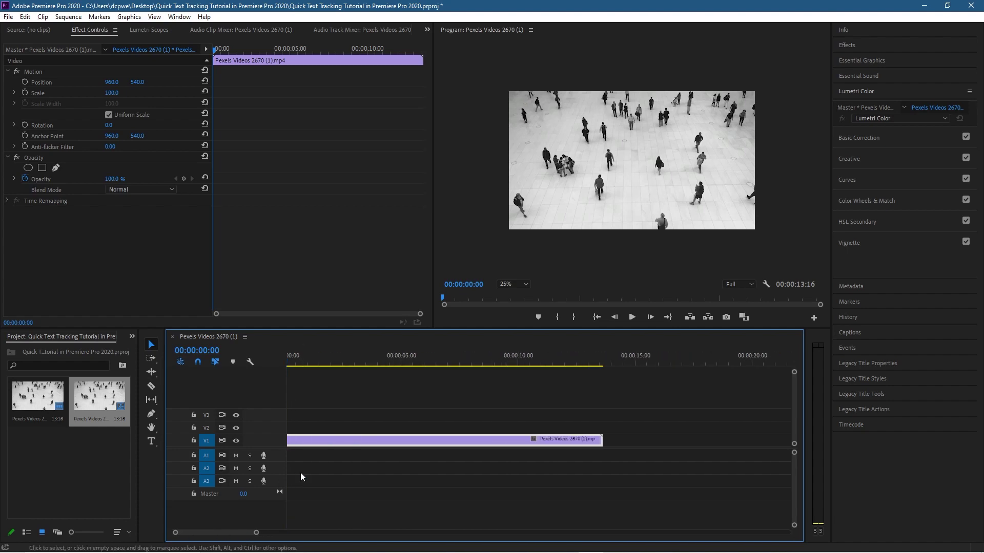
Set the Program monitor zoom to Fit and scrub to about three seconds in
drag(318, 366, 274, 364)
click(512, 284)
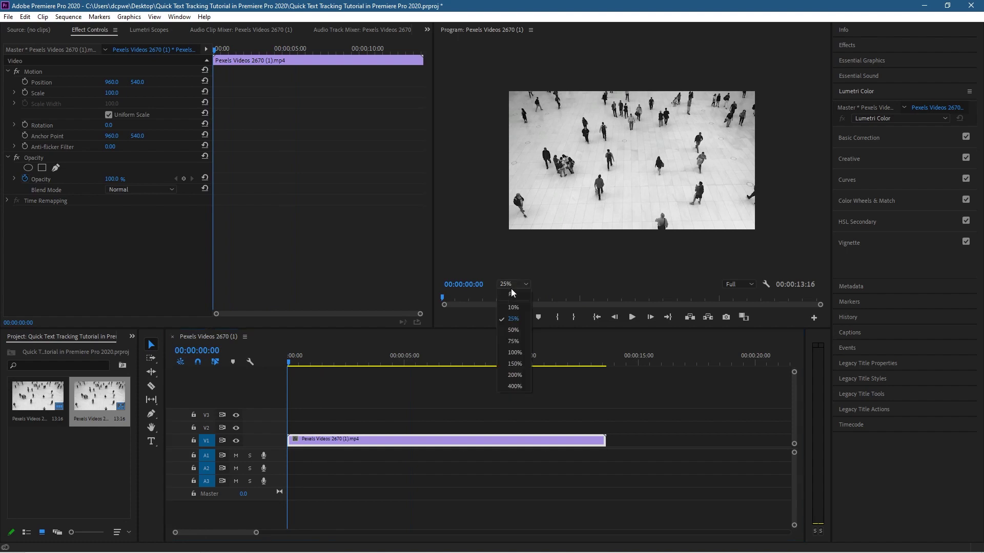
click(512, 296)
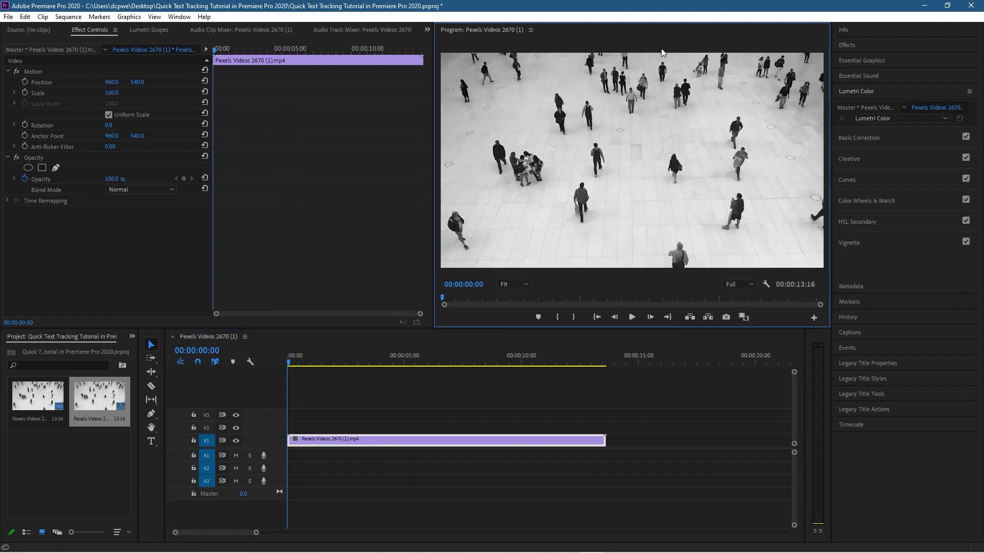
drag(292, 362, 391, 365)
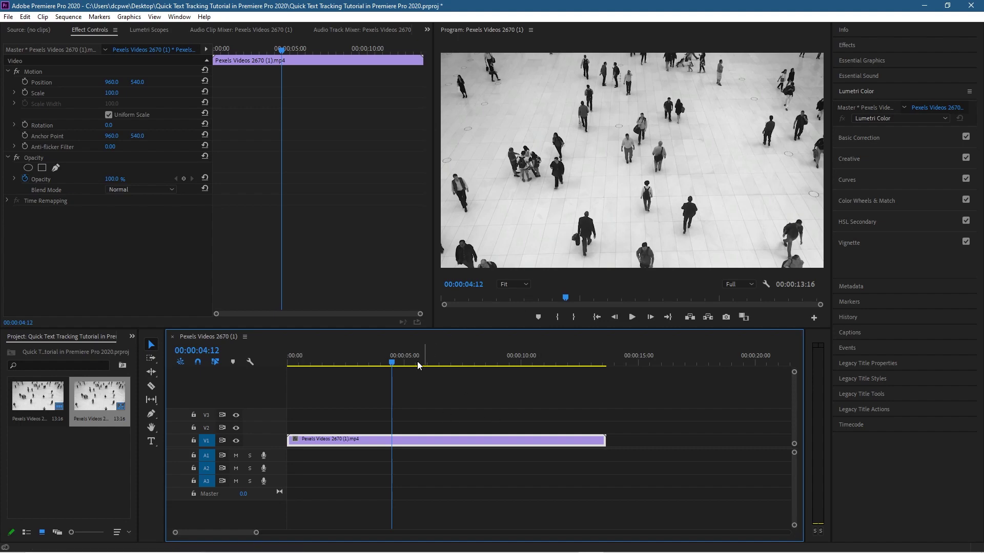
drag(391, 363, 369, 366)
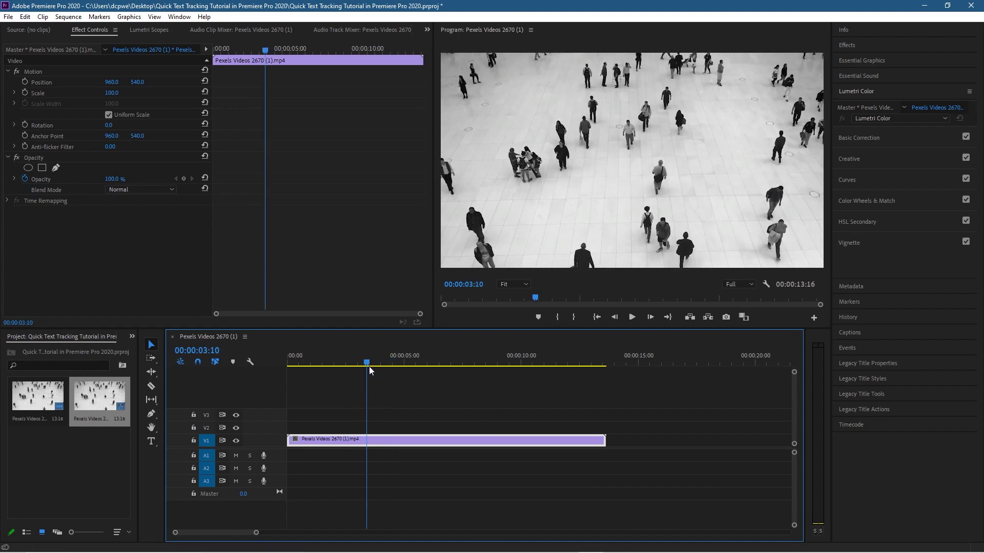
click(152, 442)
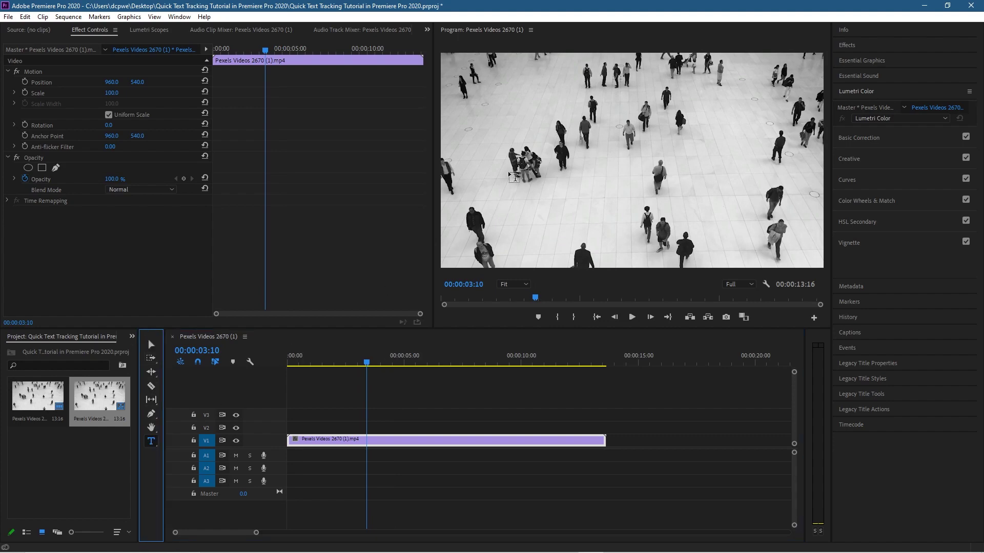
click(546, 169)
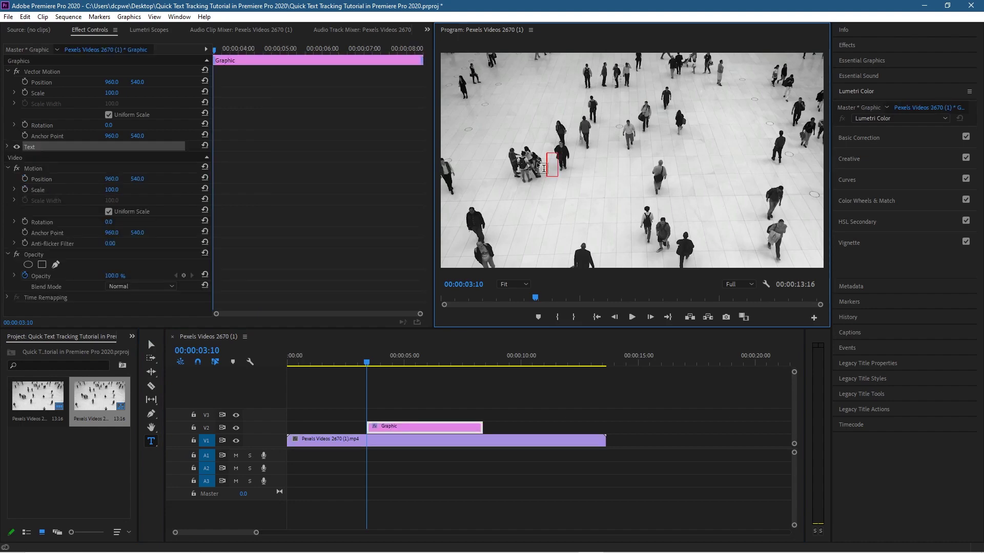
text(@dcpweb)
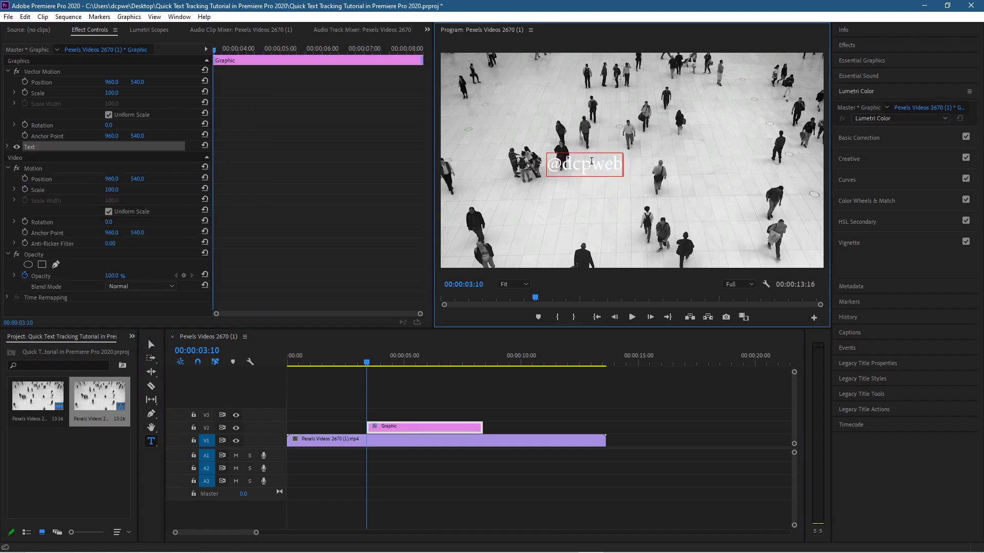
drag(551, 164, 634, 172)
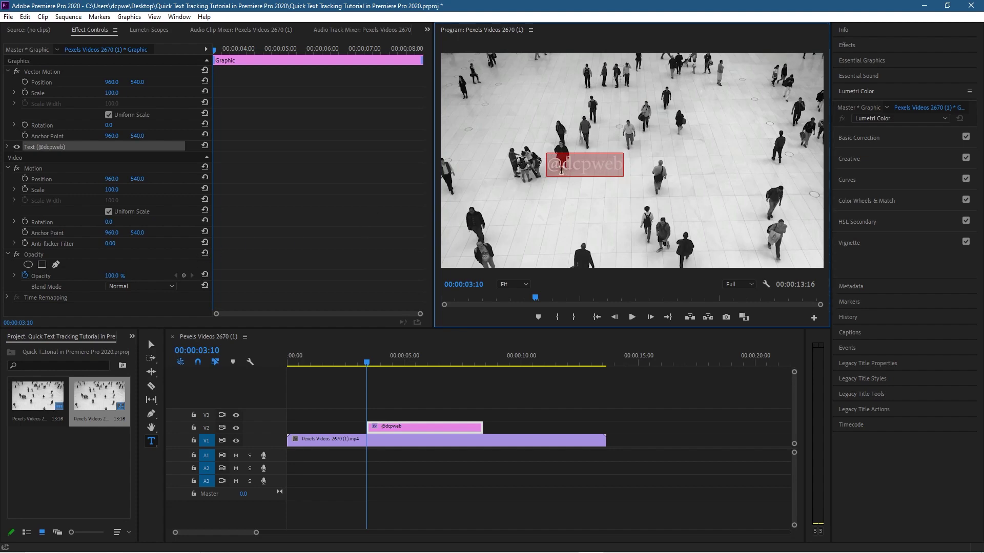
click(562, 164)
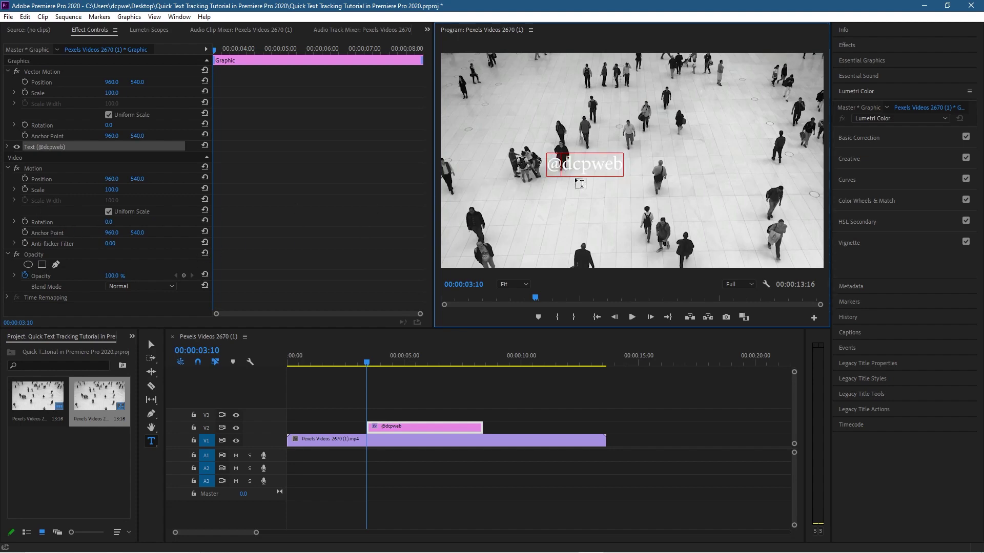
double_click(576, 163)
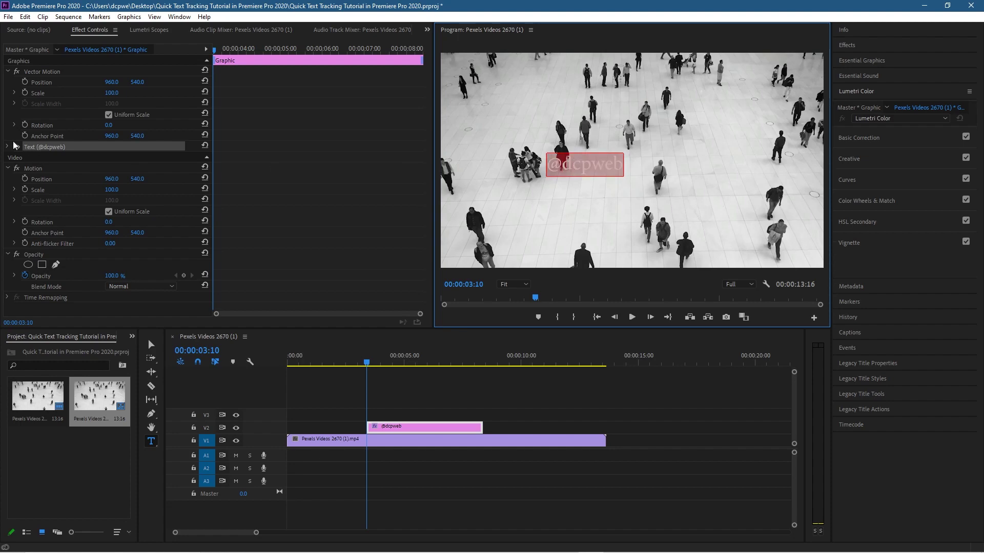
click(115, 32)
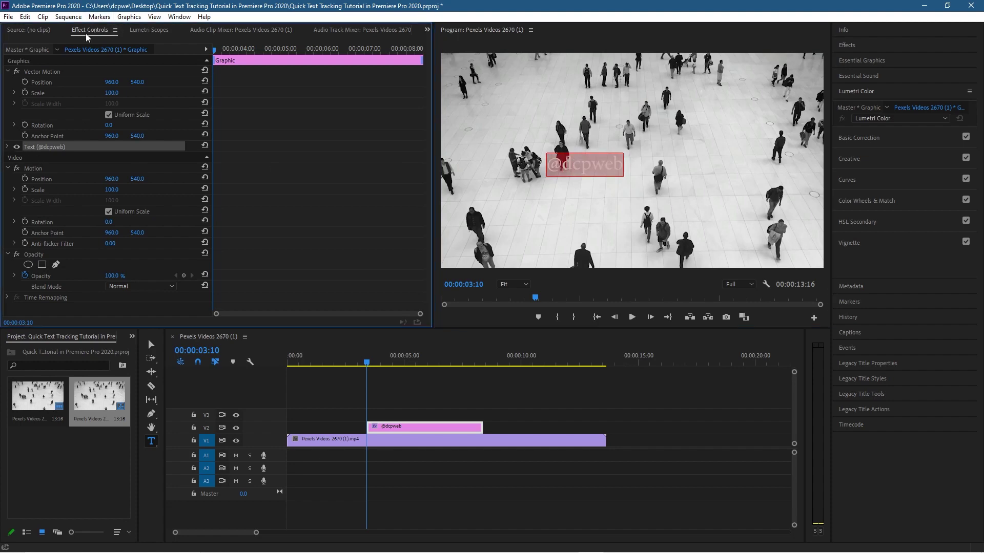
click(7, 148)
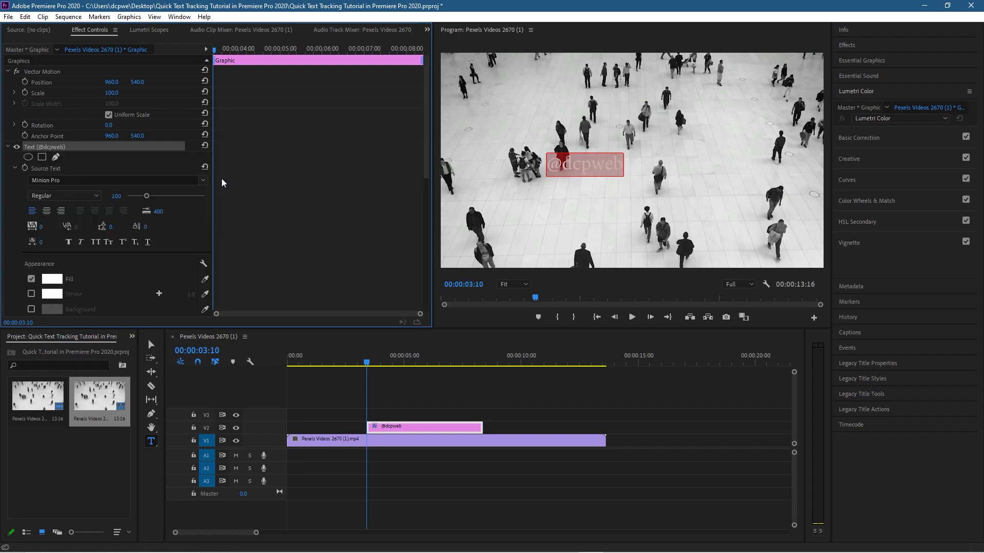
click(203, 181)
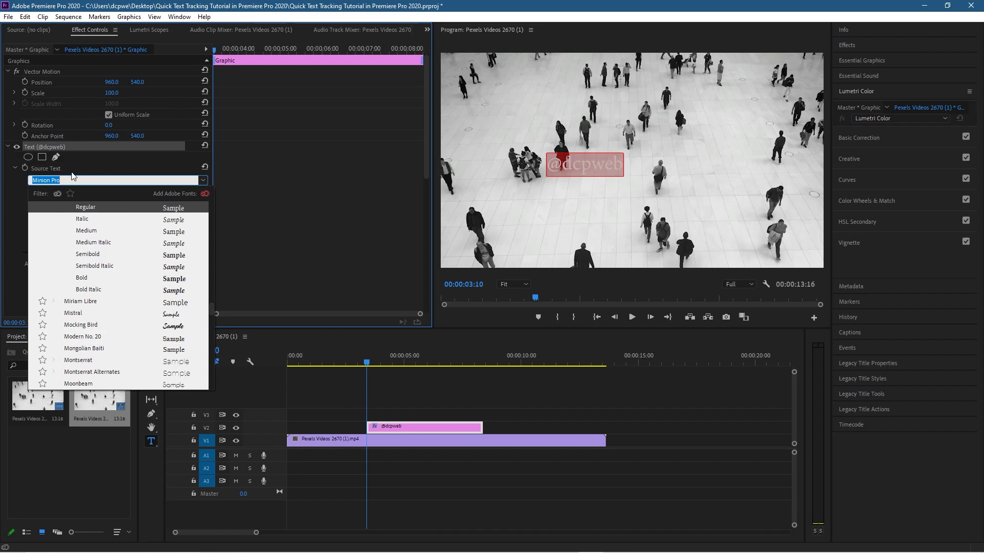
key(BackSpace)
text(imp)
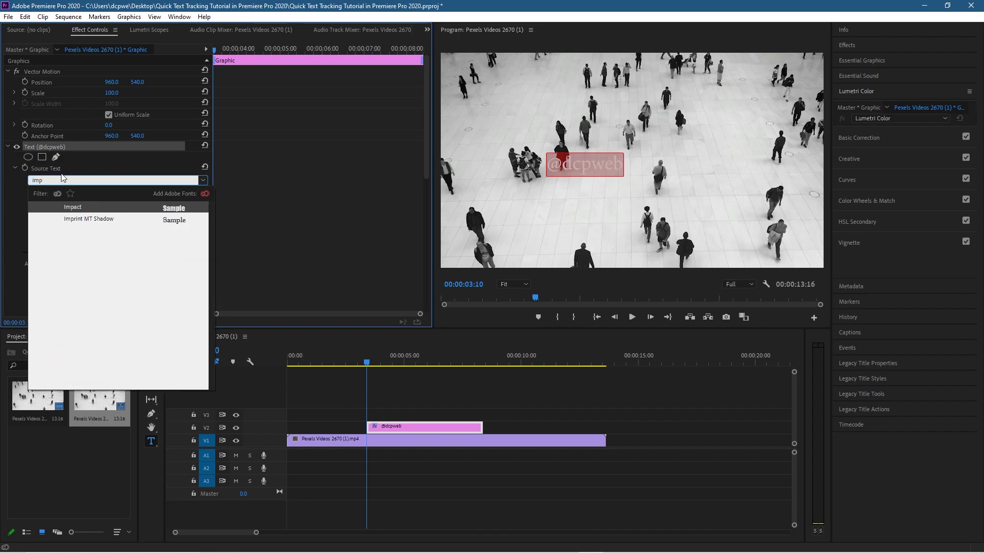
text(ac)
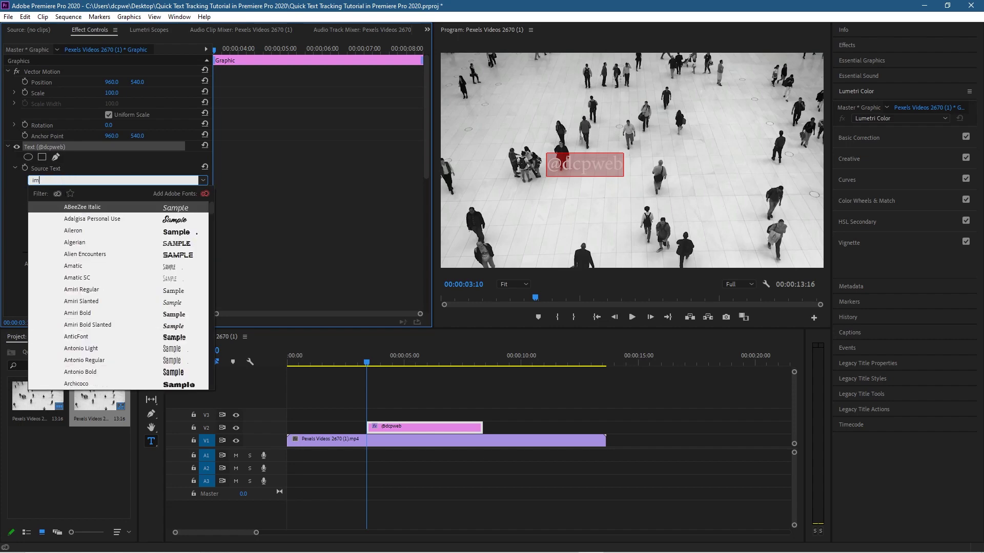
key(BackSpace)
key(BackSpace)
key(BackSpace)
key(BackSpace)
text(impac)
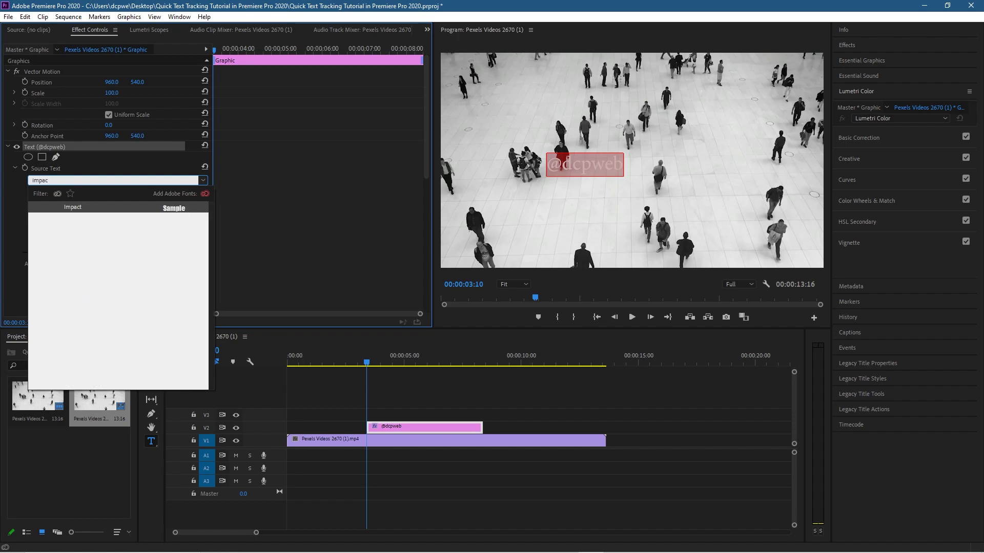
click(76, 212)
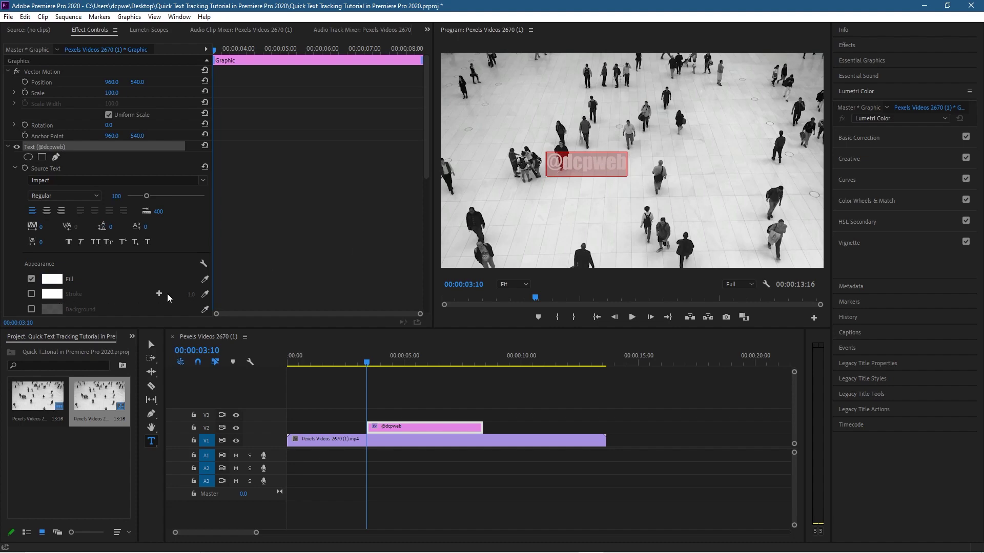
click(31, 294)
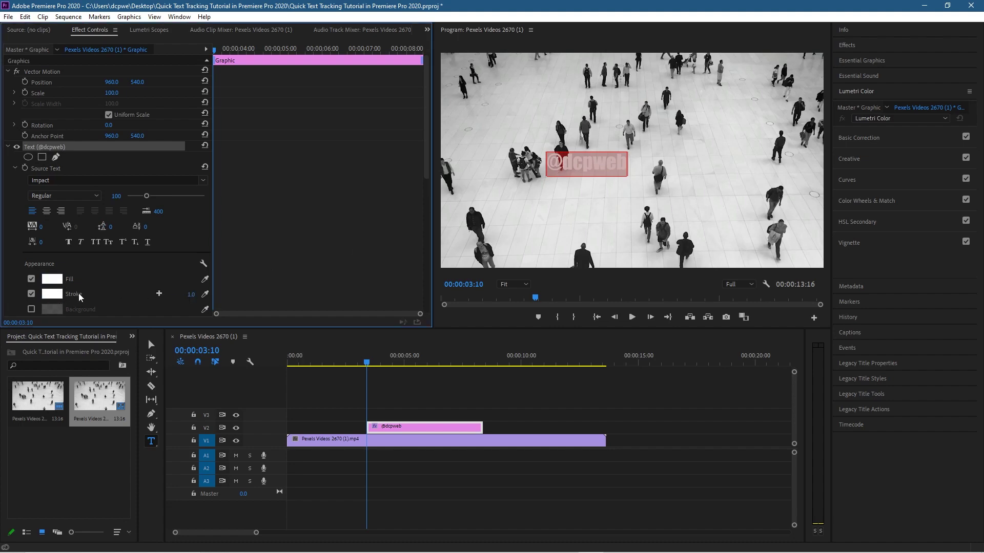
click(52, 294)
drag(179, 330, 44, 266)
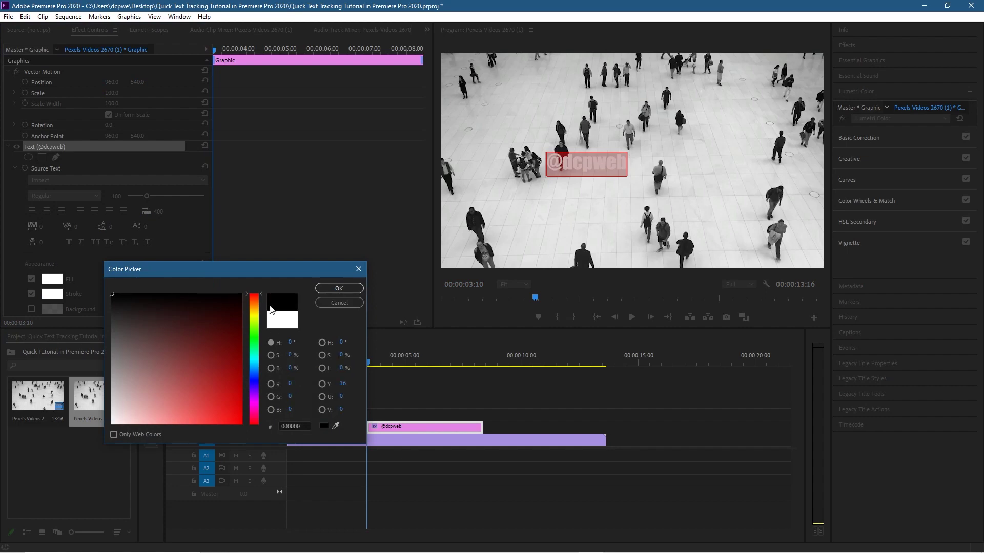
click(336, 288)
mouse_move(191, 294)
mouse_down()
mouse_move(205, 294)
mouse_move(184, 295)
mouse_up()
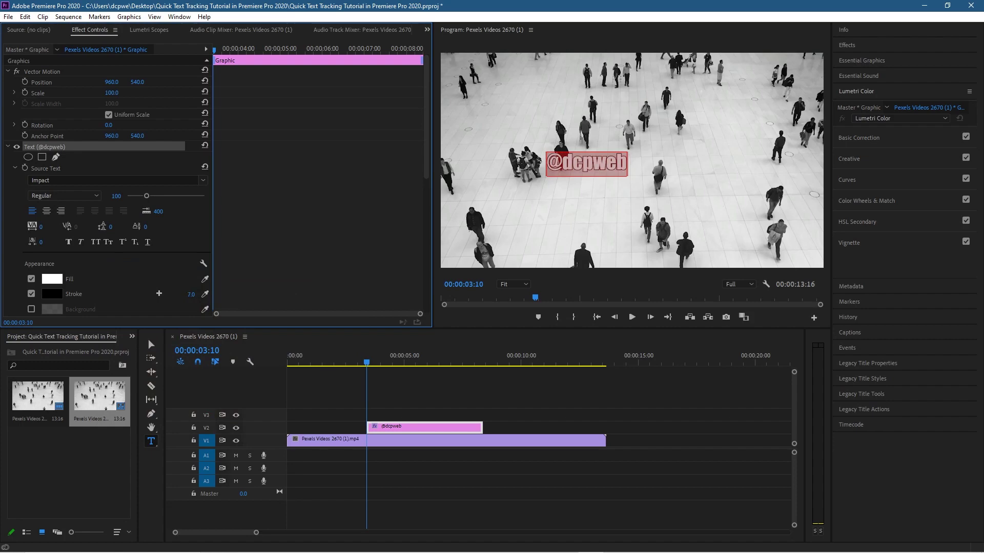
drag(191, 294, 195, 294)
click(617, 163)
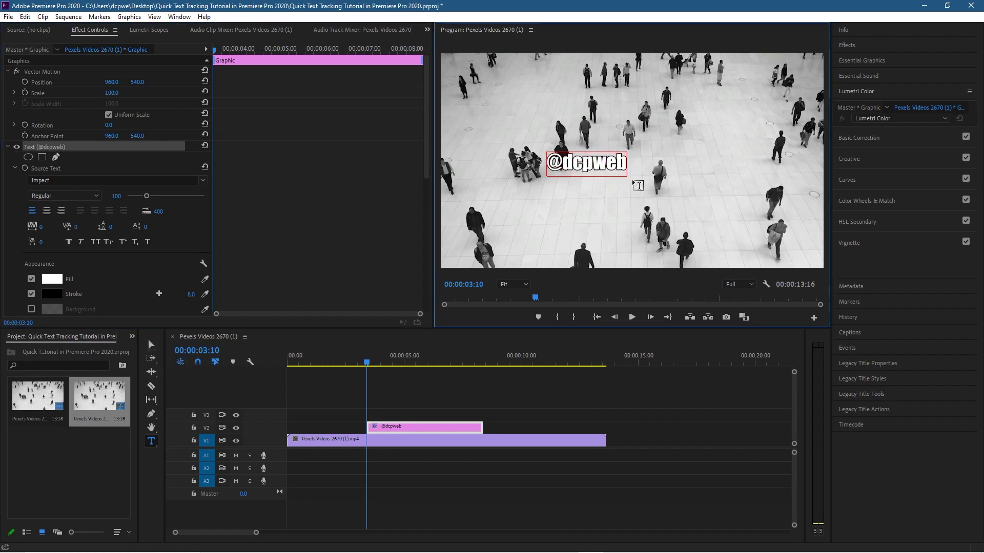
key(Return)
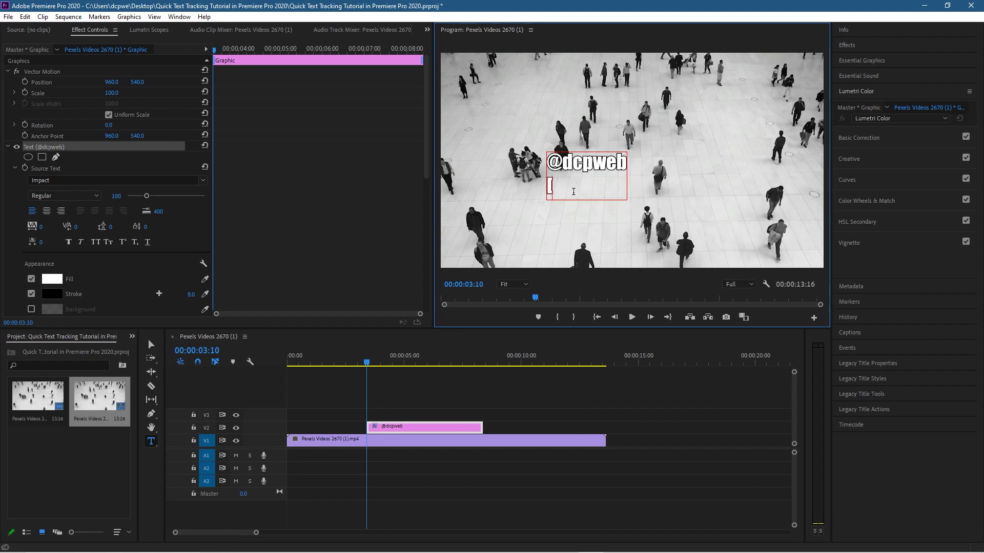
Add a '[ ]' second line, centre-align the title and set its font size to 72
text([ ])
drag(572, 192, 544, 163)
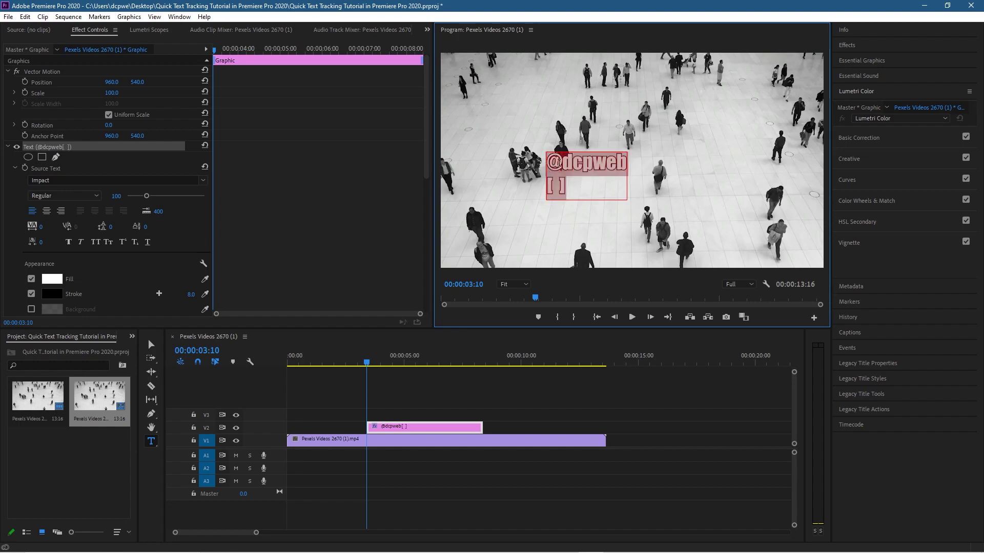
click(50, 210)
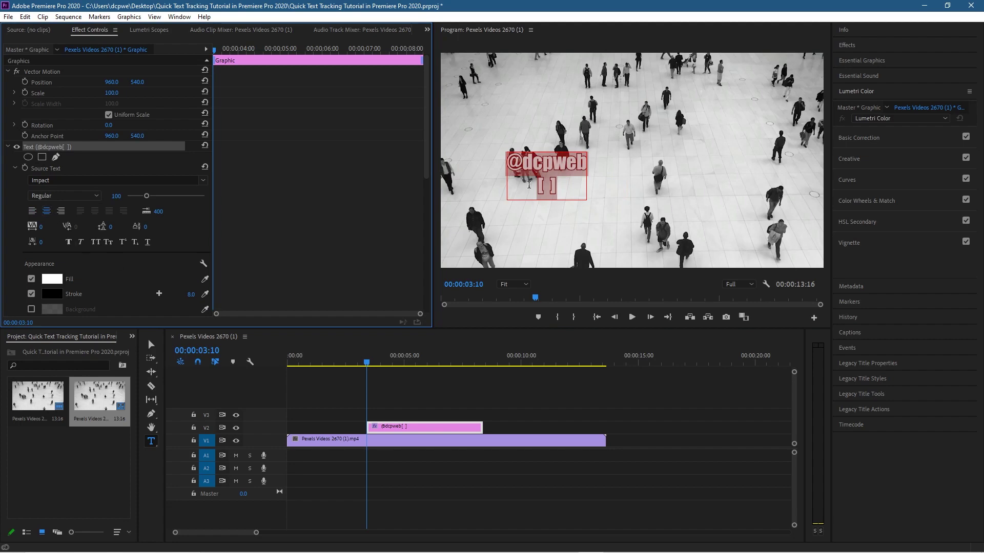
click(546, 189)
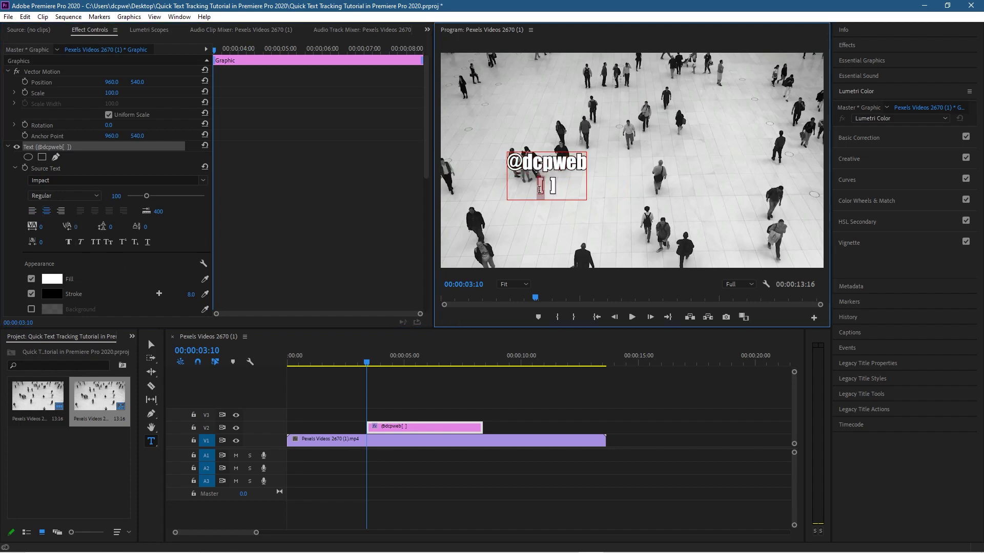
drag(559, 182, 533, 190)
click(553, 183)
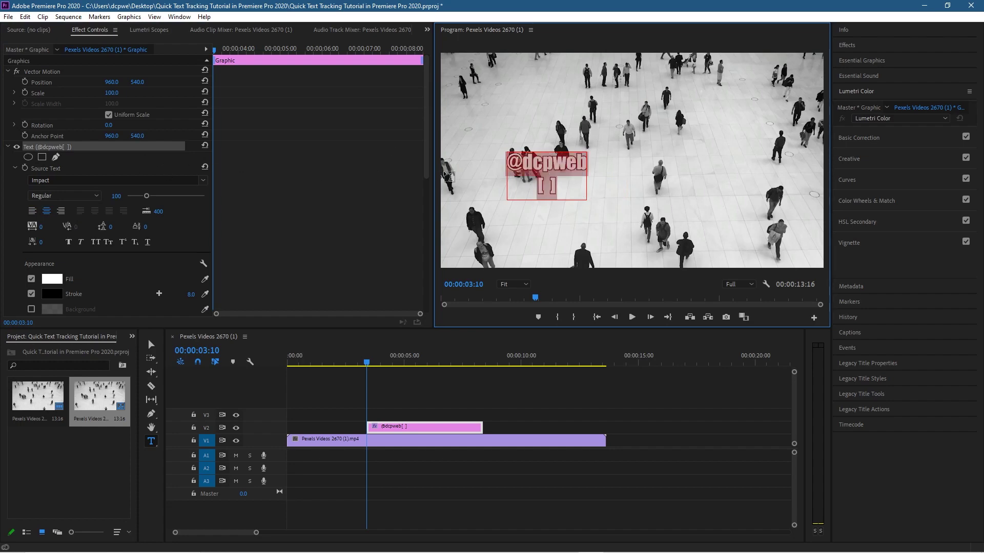
drag(146, 196, 141, 197)
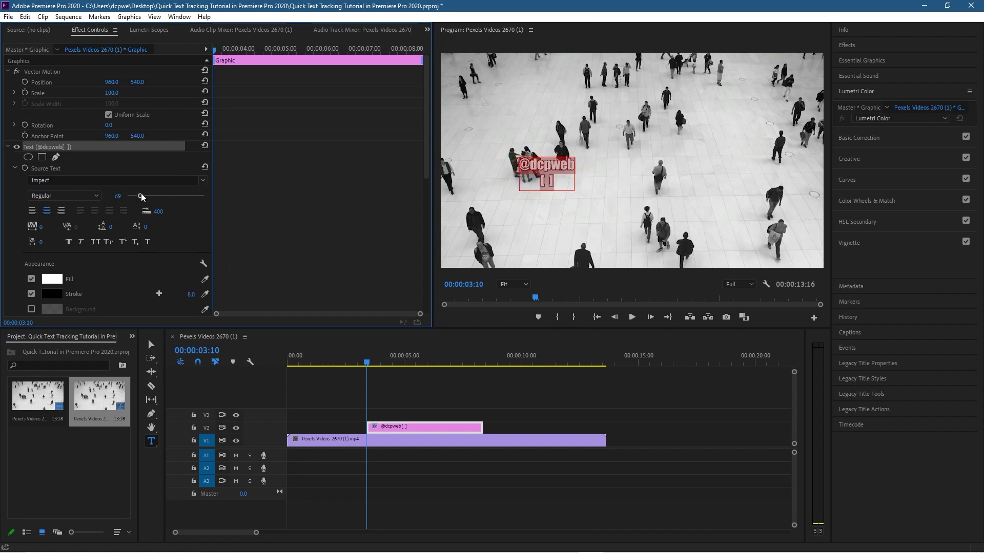
drag(140, 197, 142, 199)
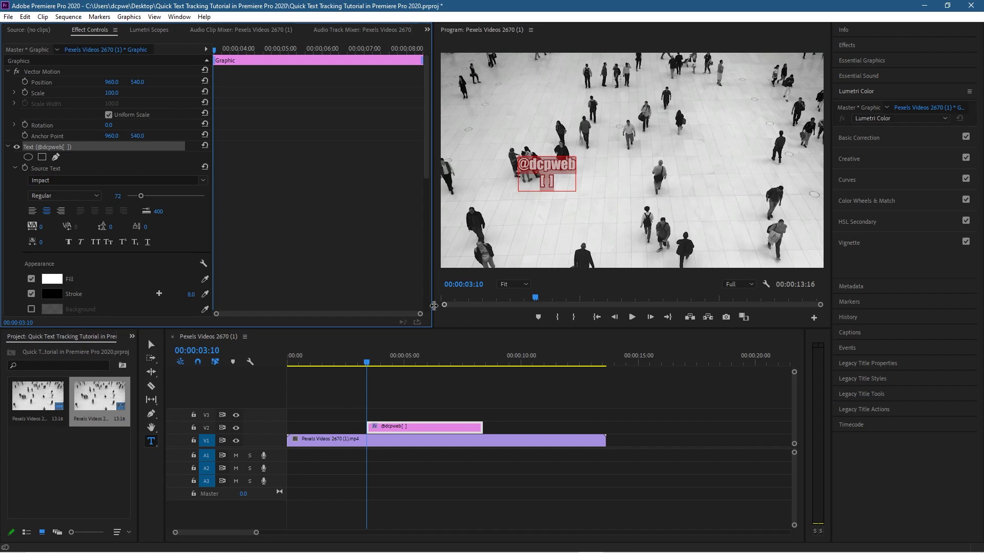
click(151, 344)
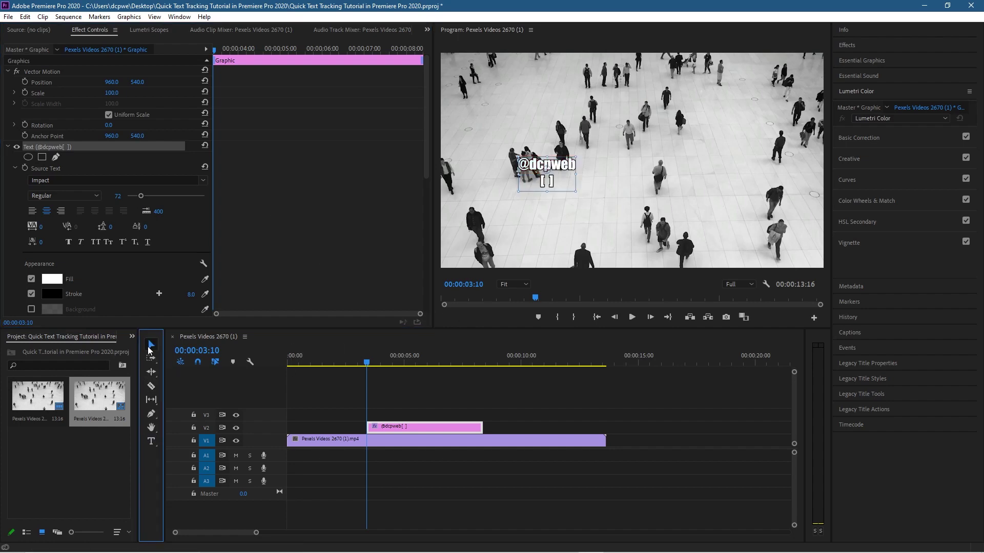
drag(559, 168, 719, 165)
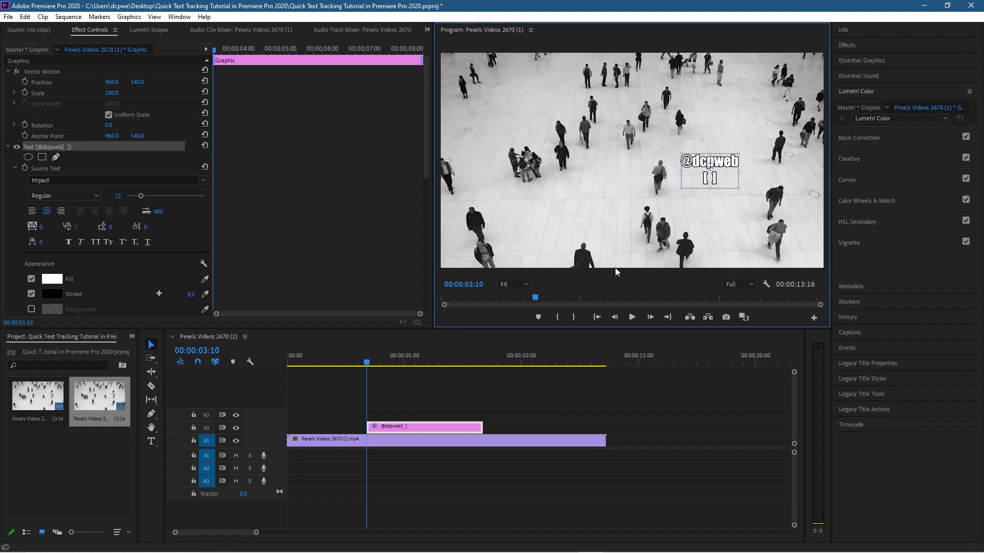
click(364, 366)
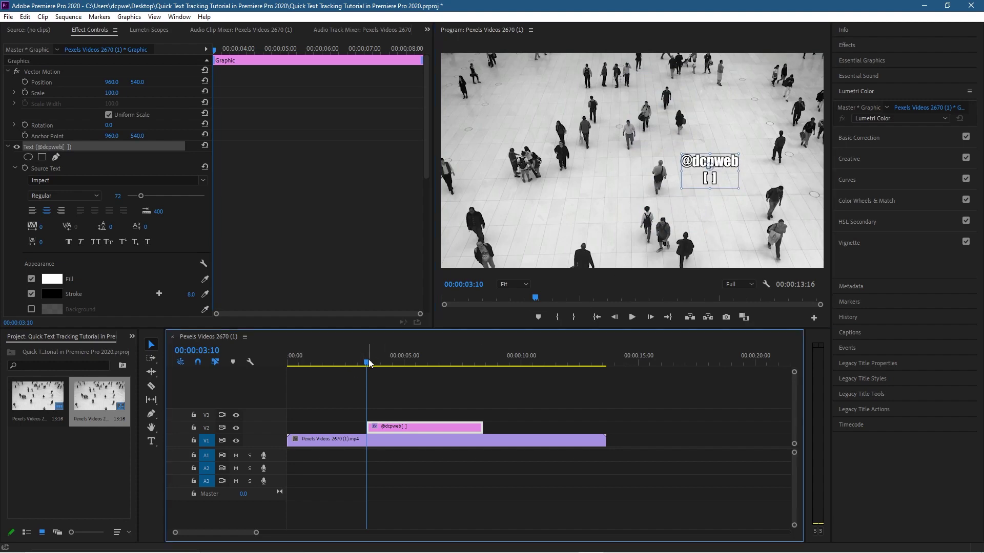
click(342, 365)
click(393, 426)
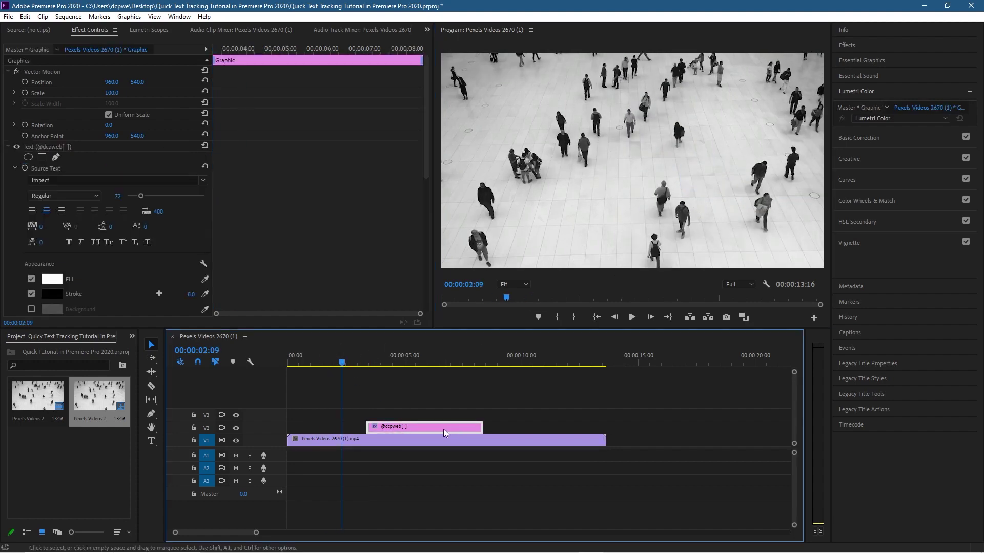
drag(444, 429, 338, 433)
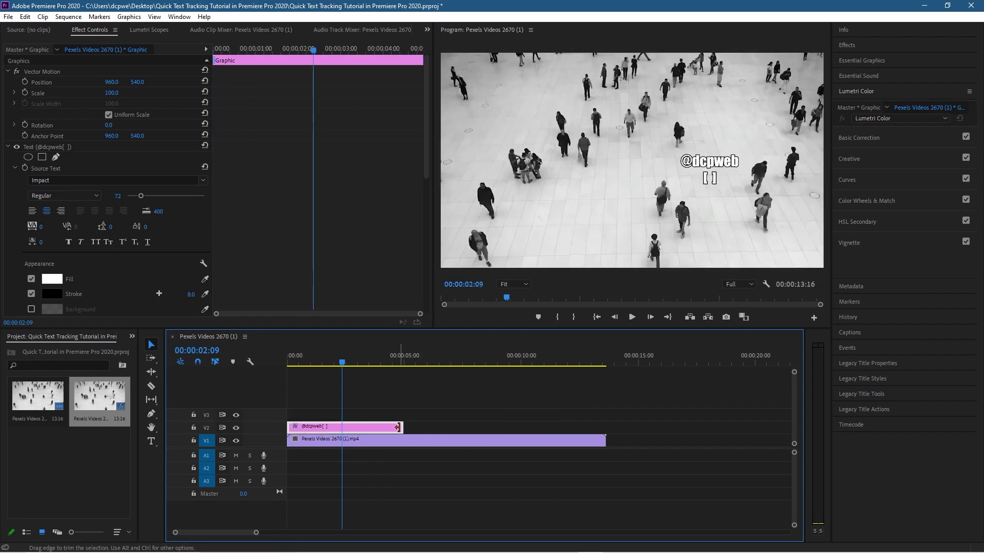
drag(402, 426, 605, 427)
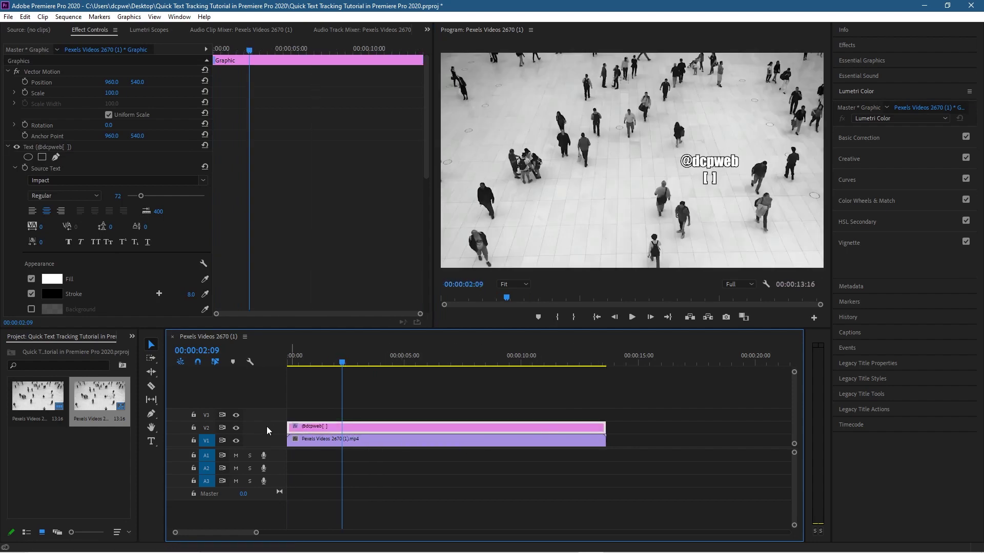
Preview the footage and place the text over a walker at bottom centre (711.2, 956.5)
drag(343, 366, 392, 368)
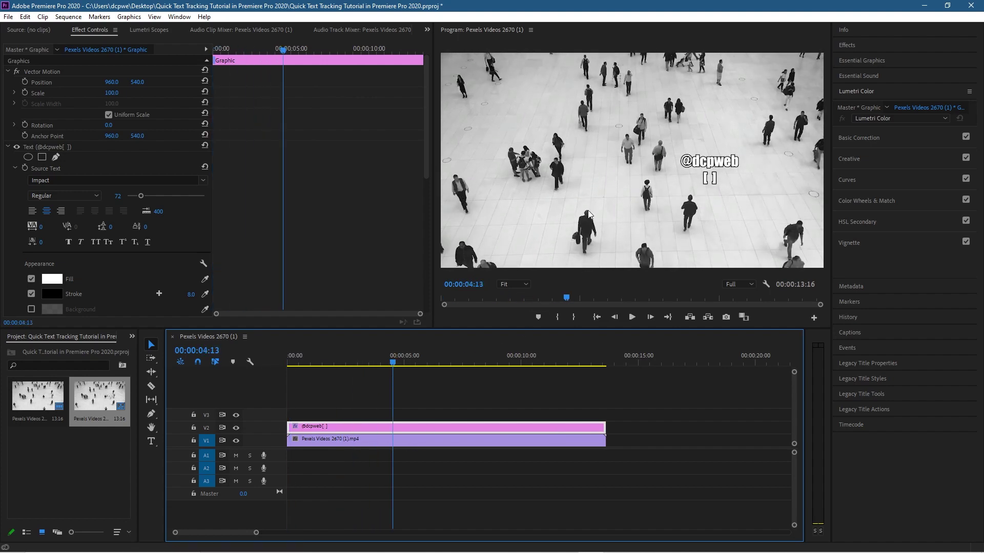
drag(381, 371, 317, 368)
drag(418, 374, 360, 382)
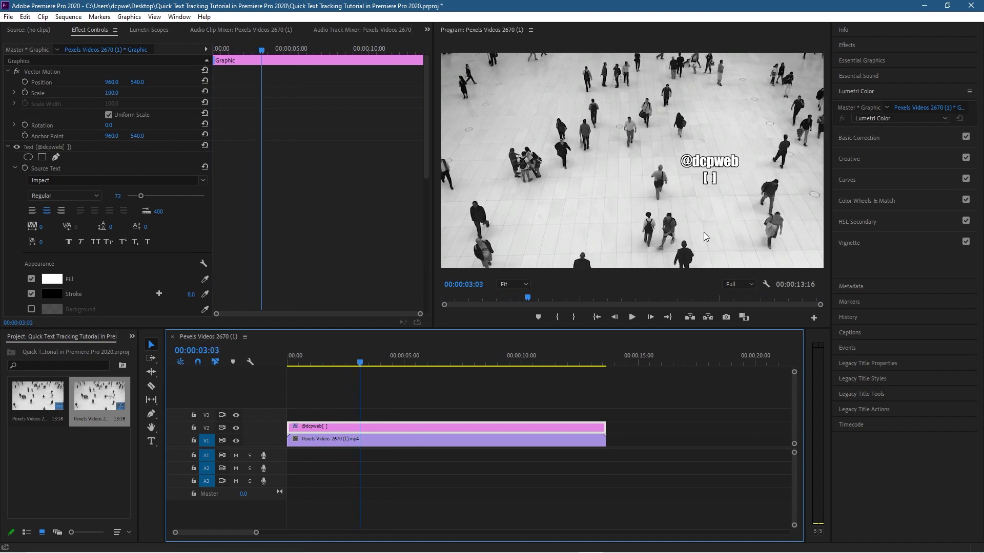
drag(709, 166, 591, 239)
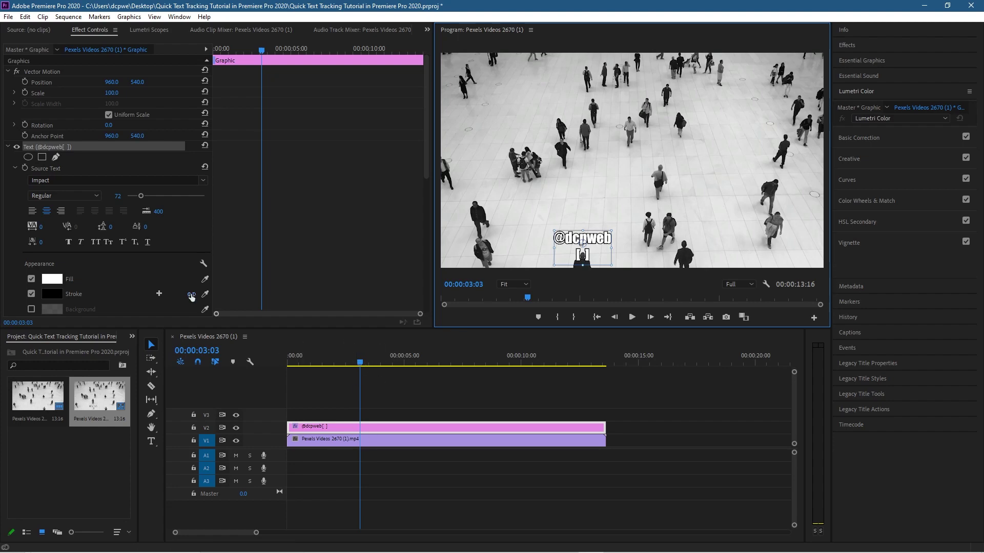
click(49, 149)
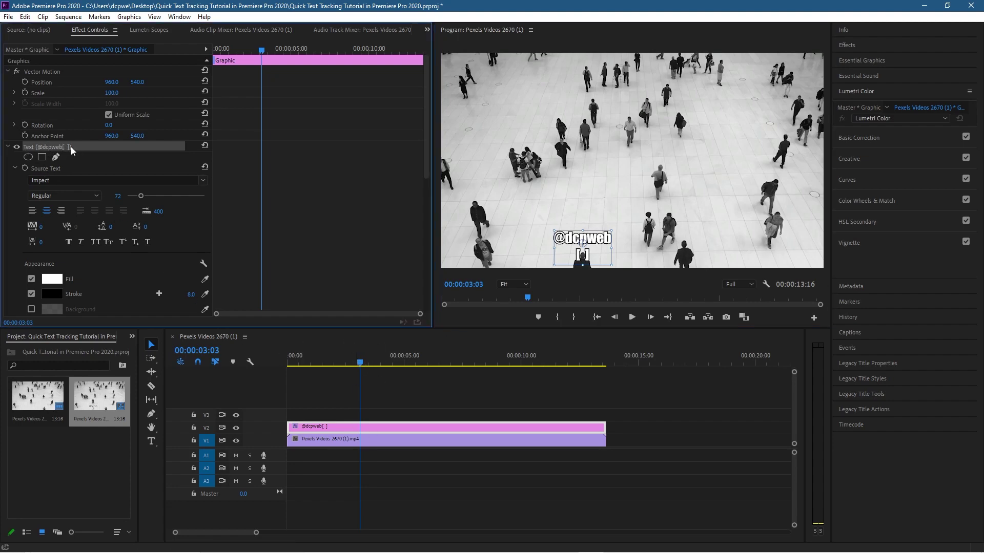
scroll(52, 221, down, 6)
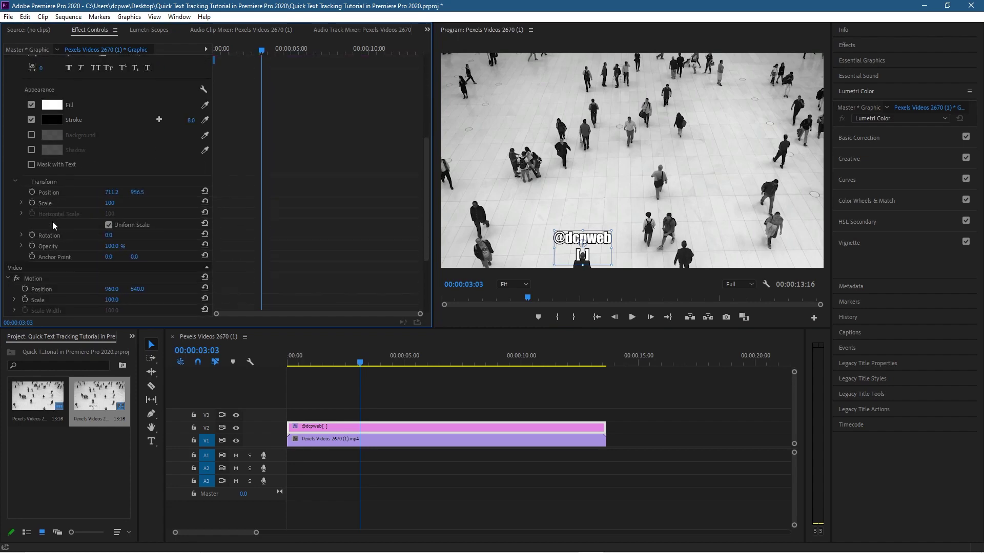
Add Position keyframes at 00:00:05:01, 00:00:11:05 and 00:00:12:17, moving the text up with the walker
click(32, 192)
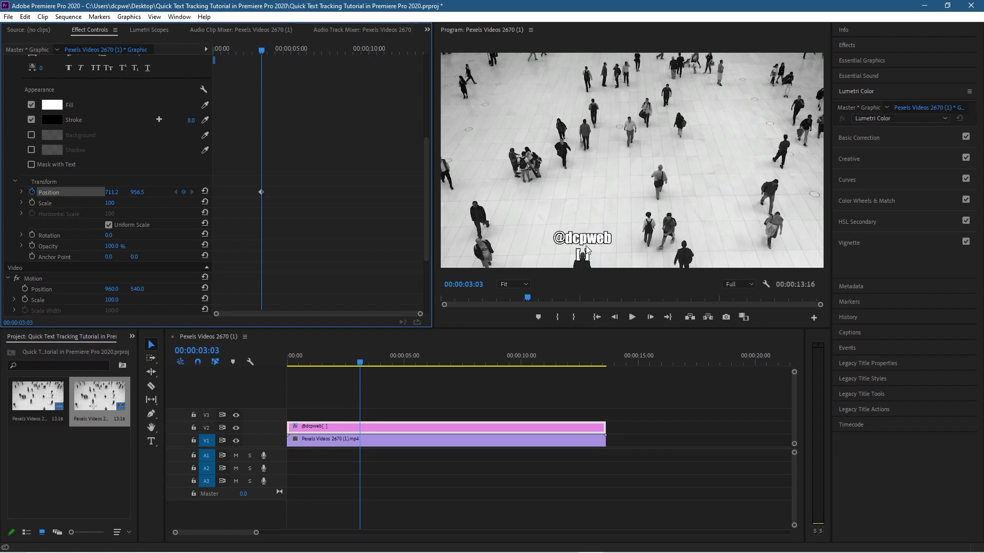
drag(362, 363, 404, 367)
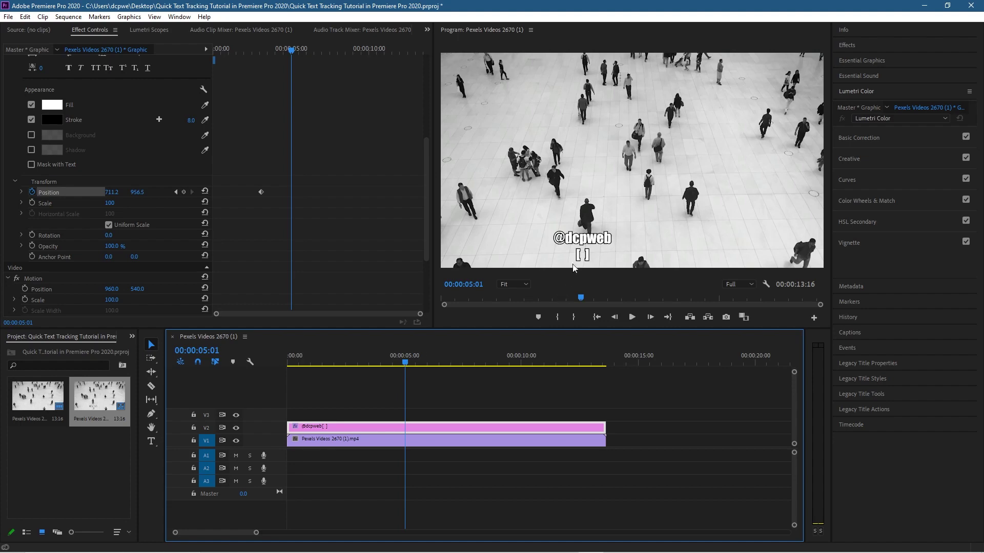
drag(597, 239, 606, 187)
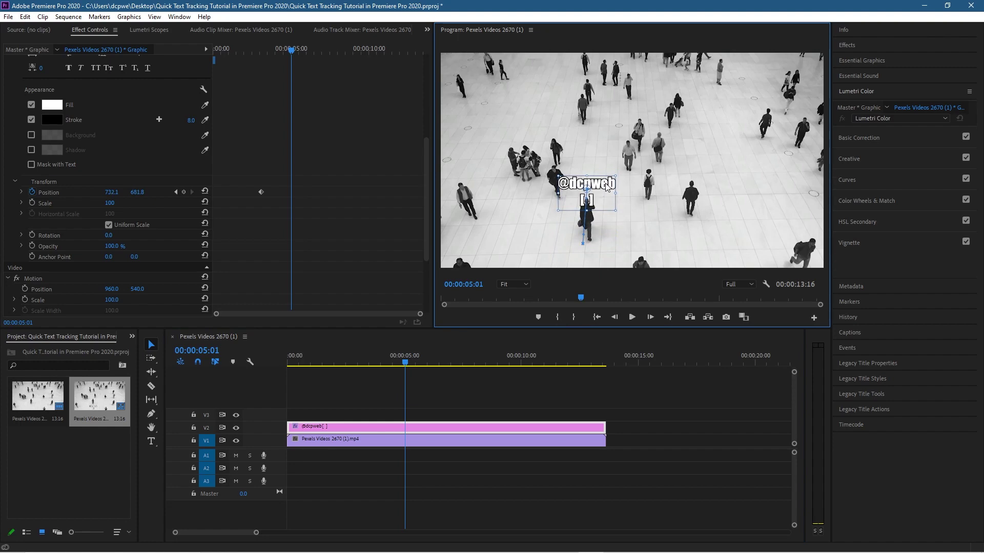
drag(405, 363, 476, 364)
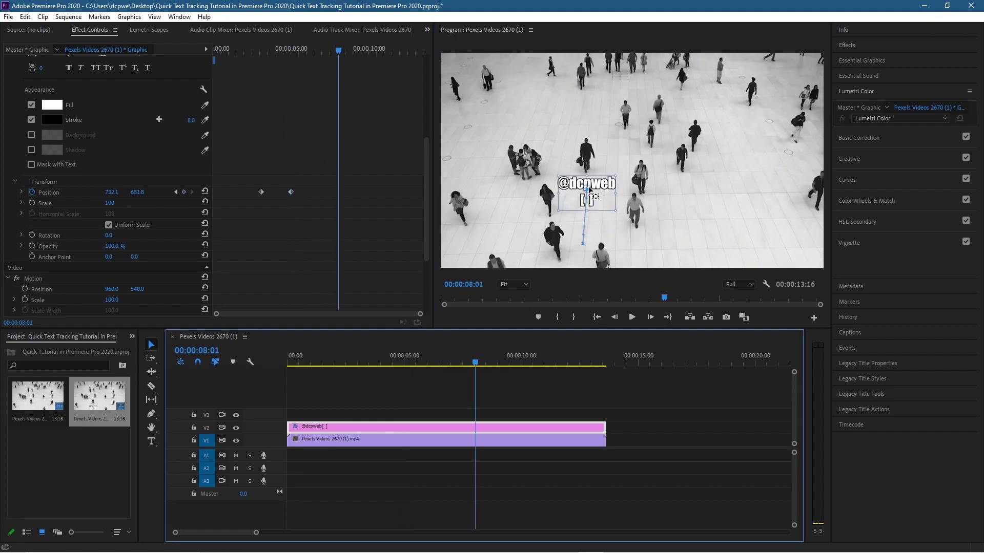
drag(589, 190, 605, 128)
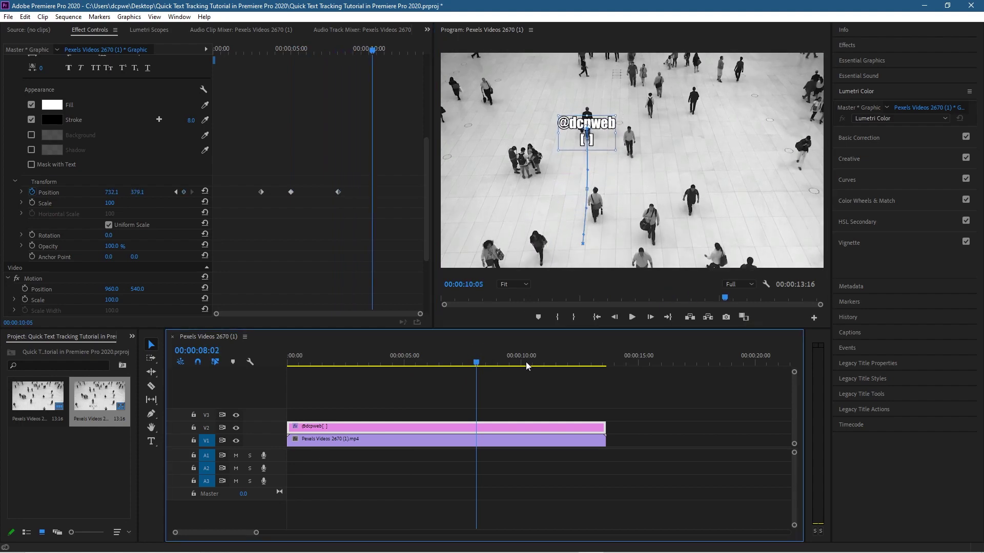
drag(475, 362, 549, 363)
drag(610, 139, 605, 86)
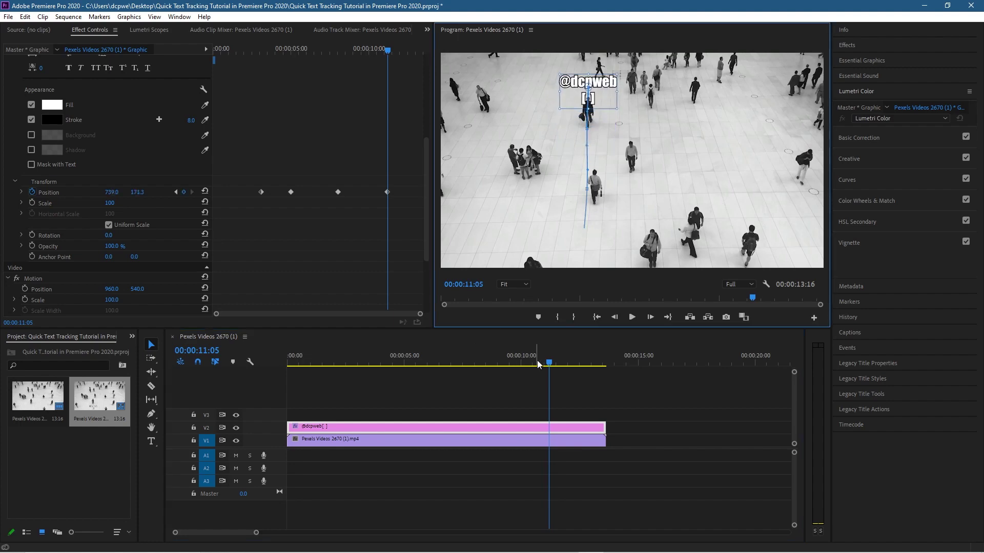
drag(550, 364, 586, 362)
drag(599, 84, 606, 66)
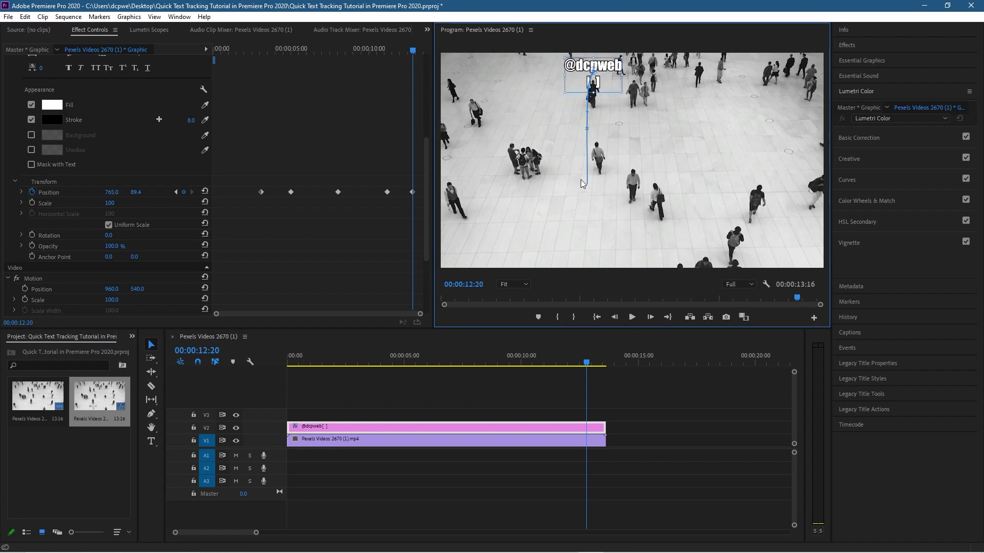
drag(584, 365, 269, 426)
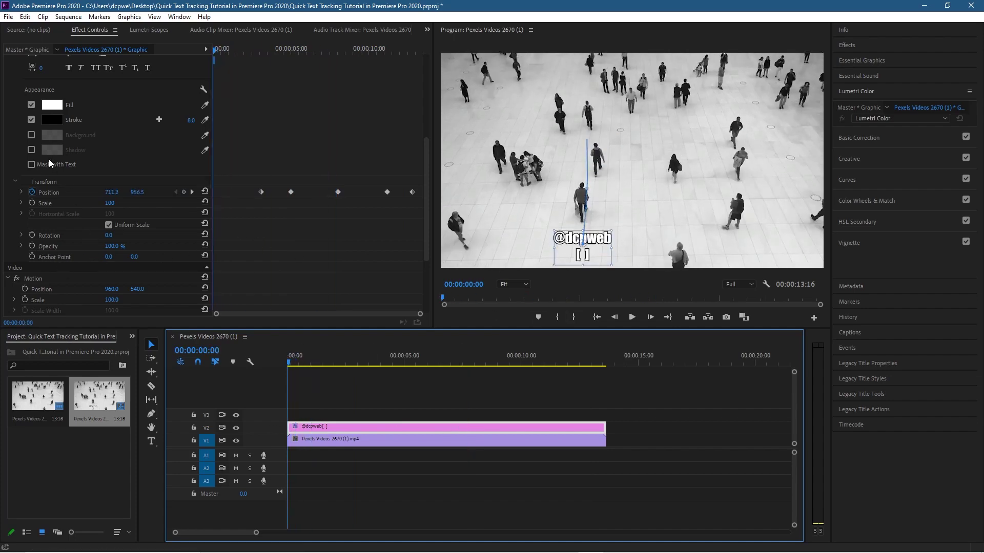
Set Opacity keyframes of 0% at 00:00:00:00 and 100% at 00:00:02:07, then preview the fade-in
click(33, 246)
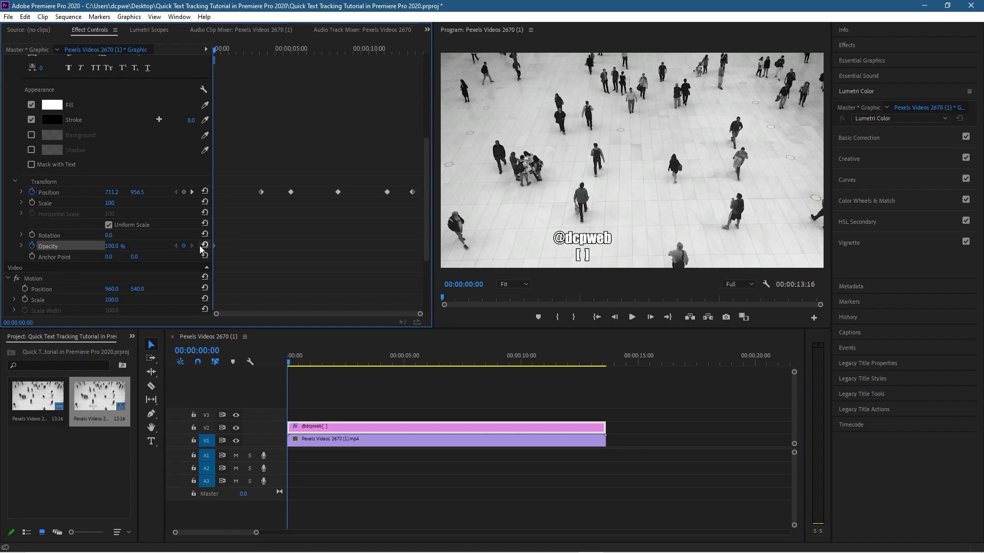
drag(216, 51, 262, 56)
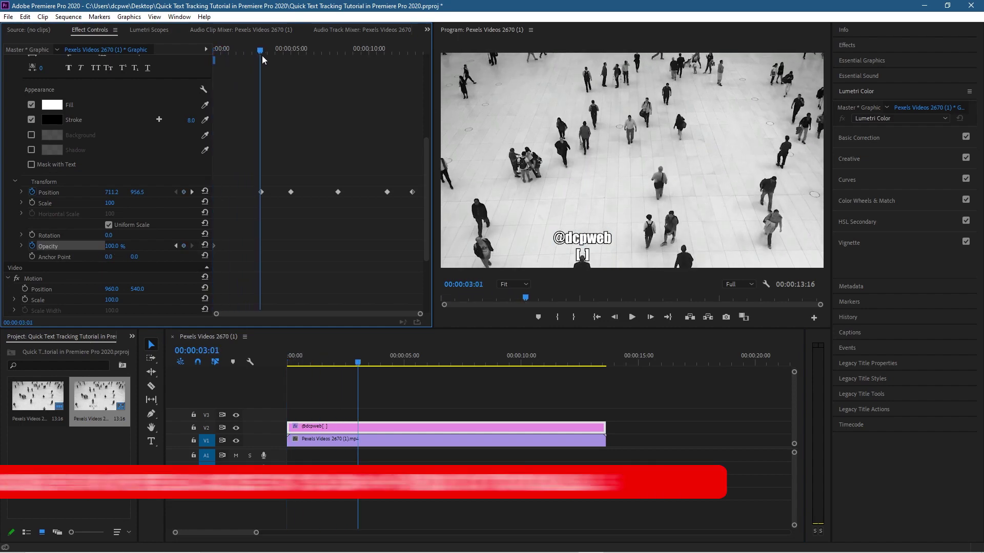
click(192, 192)
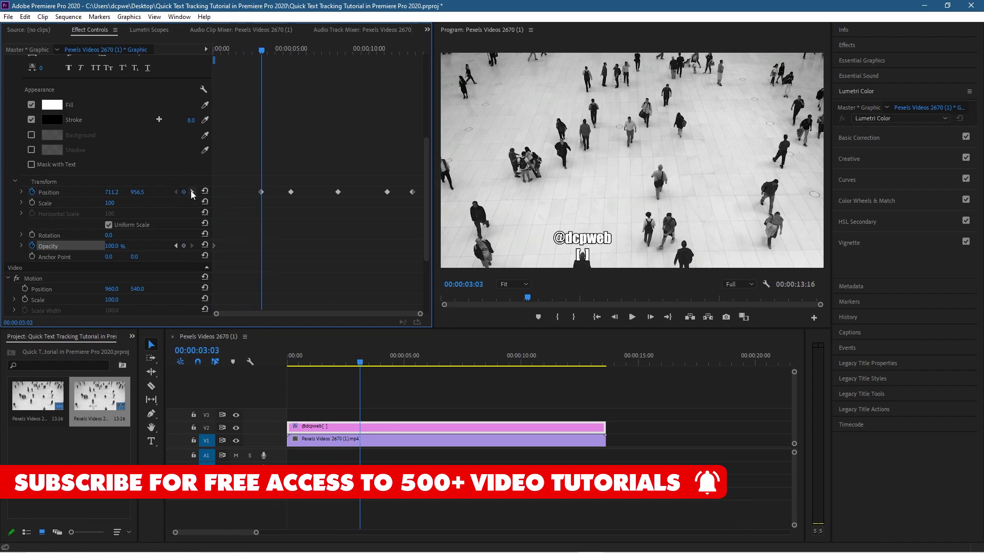
click(183, 245)
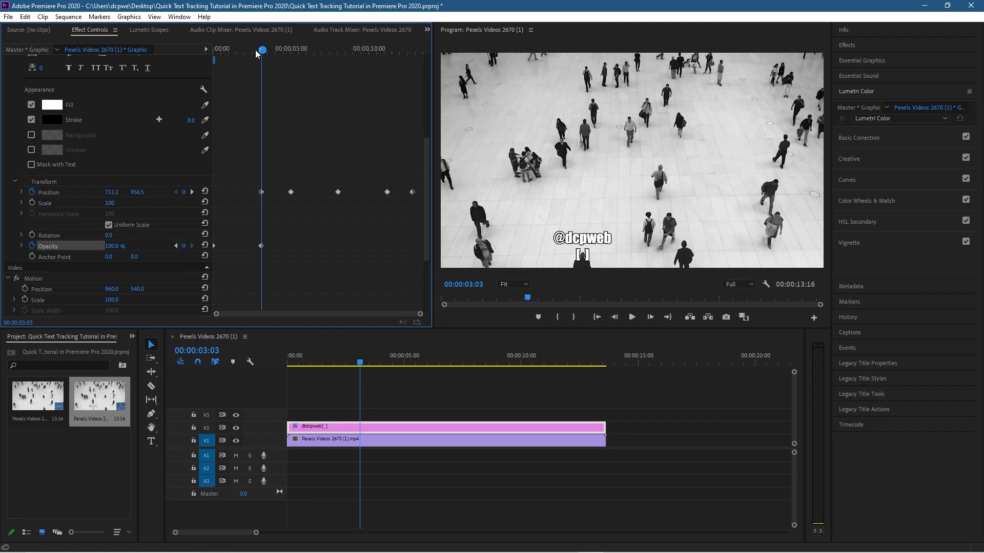
drag(263, 54, 249, 54)
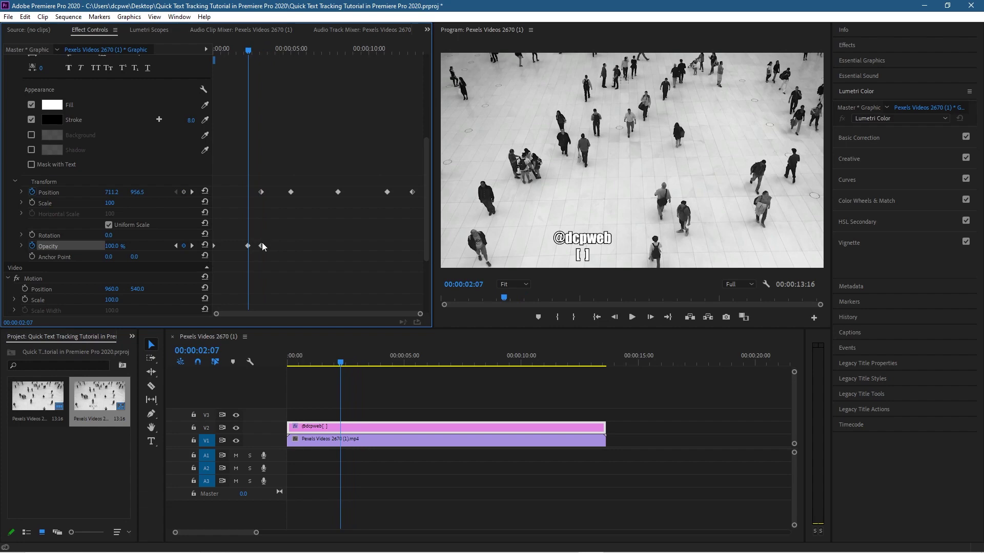
drag(246, 57, 171, 65)
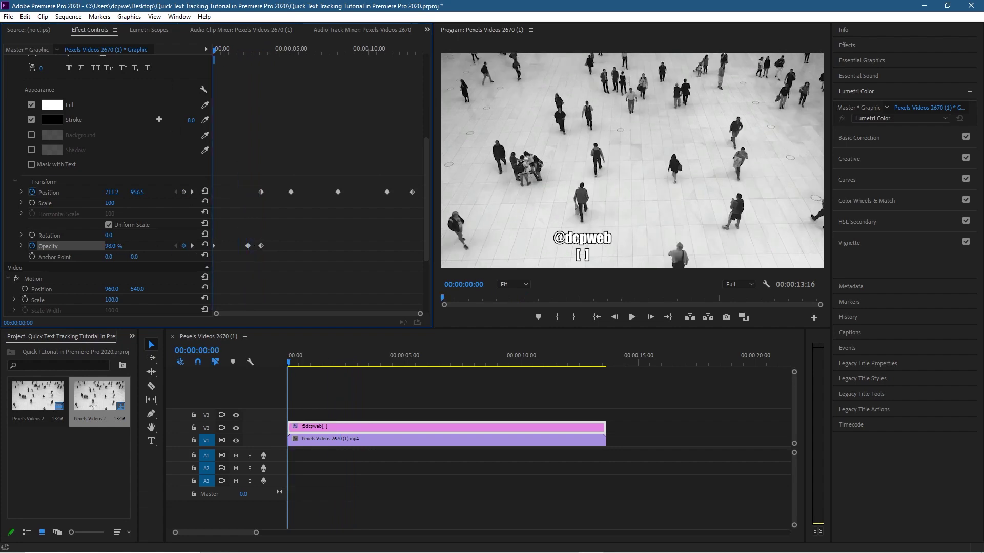
drag(118, 246, 121, 247)
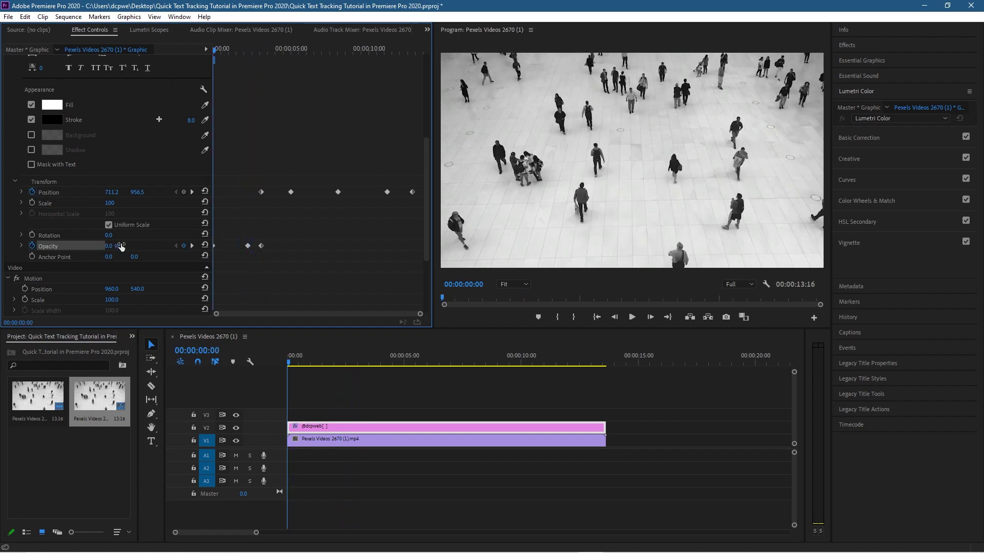
click(192, 246)
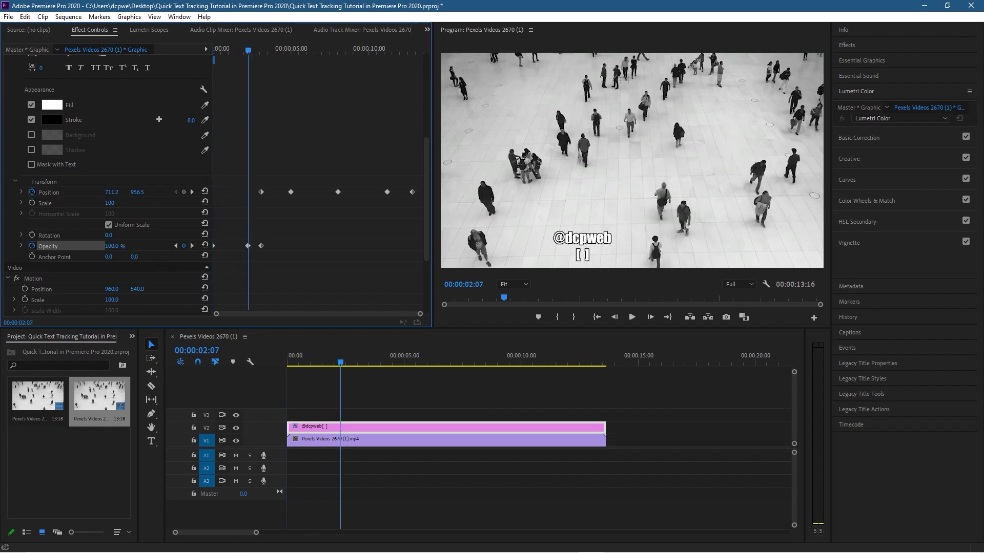
text(0)
key(Return)
drag(249, 50, 410, 103)
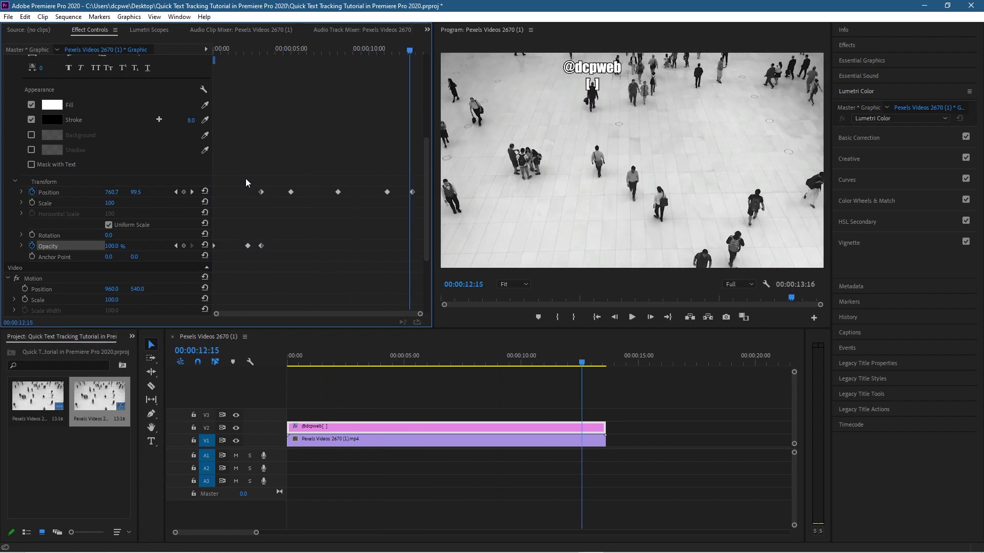
Add an Opacity keyframe at 00:00:12:20 and drop its value to 0%
click(192, 192)
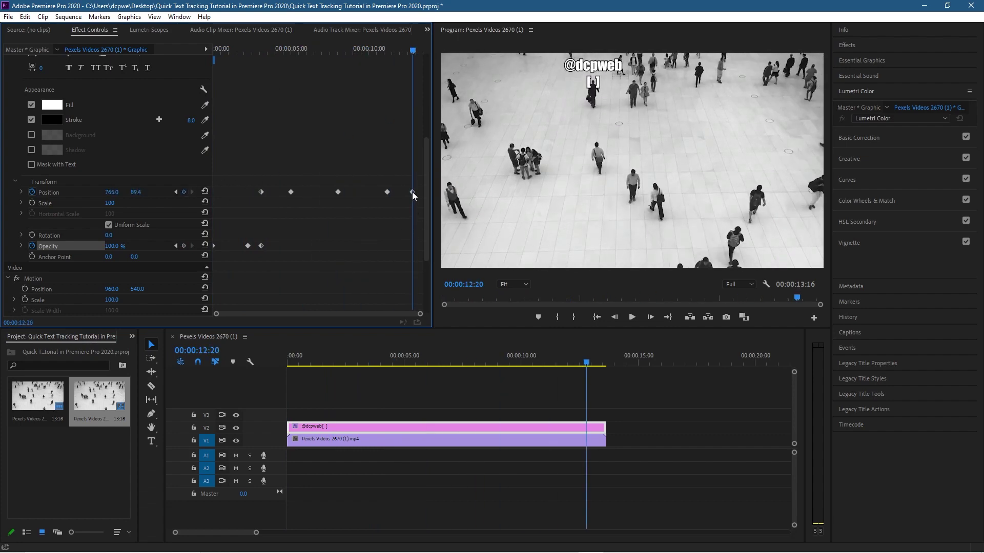
click(184, 246)
drag(413, 53, 402, 55)
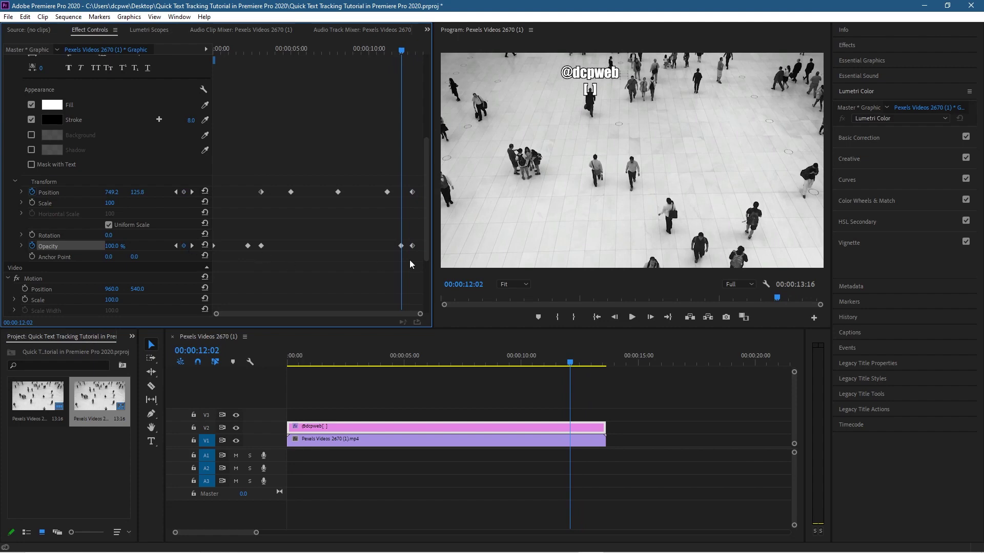
click(193, 246)
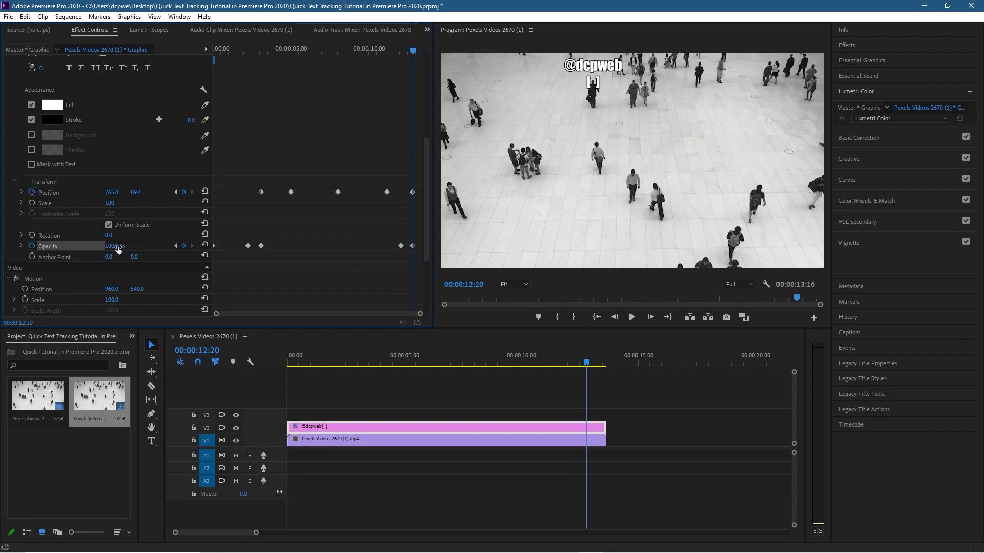
drag(118, 249, 66, 249)
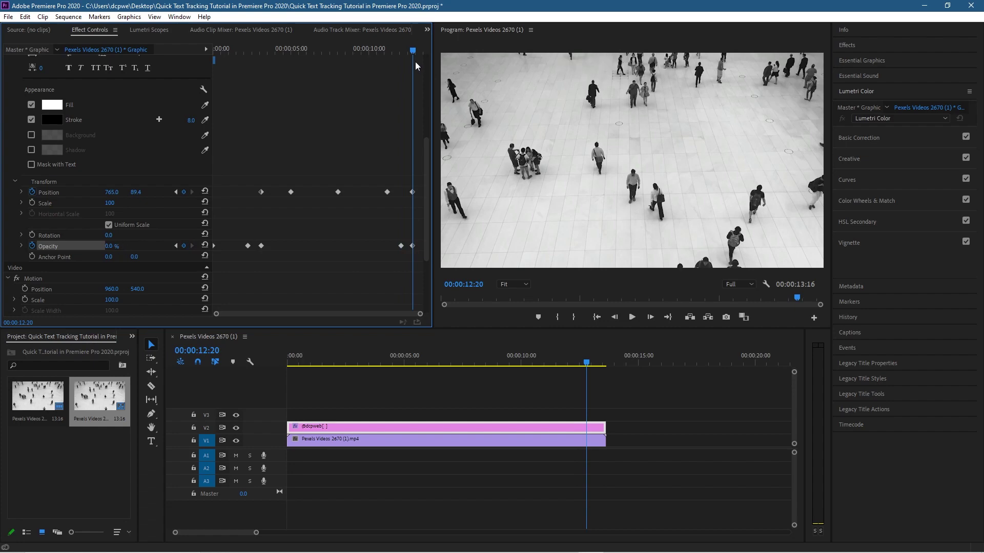
drag(414, 54, 316, 172)
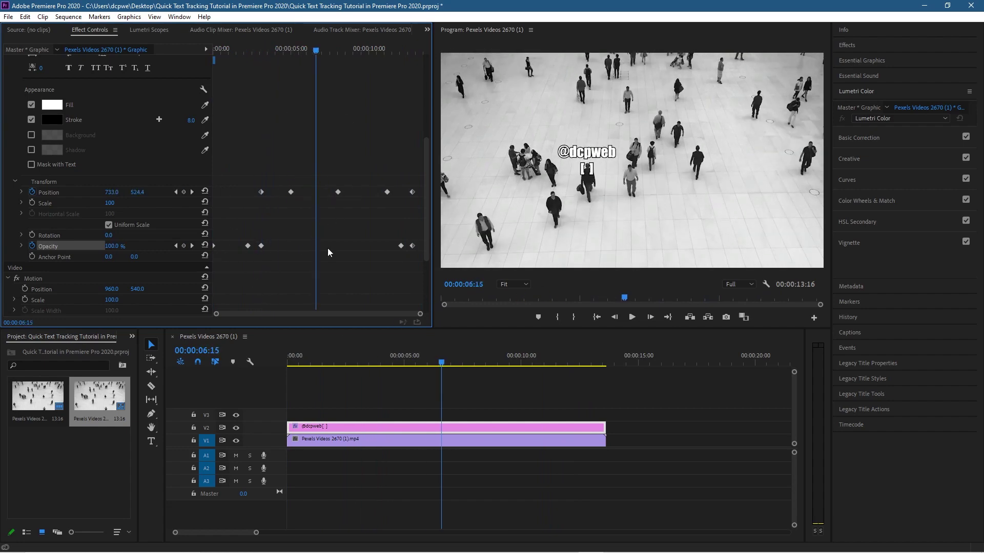
click(593, 158)
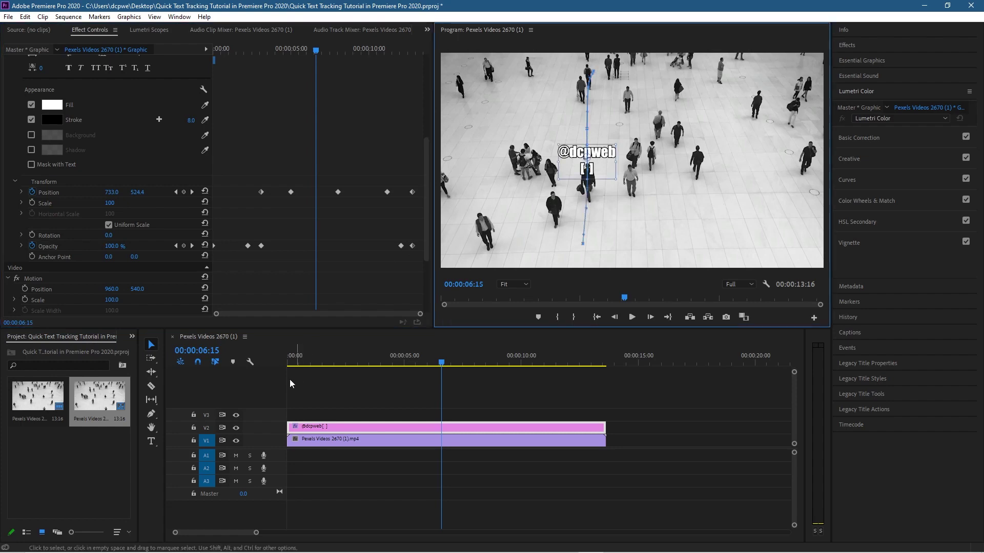
click(149, 444)
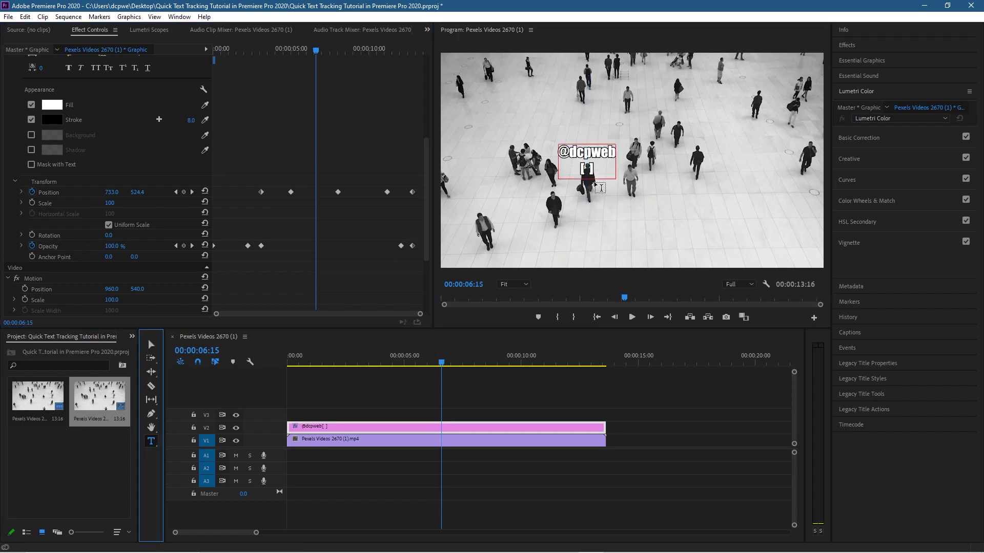
click(591, 165)
drag(596, 171, 554, 176)
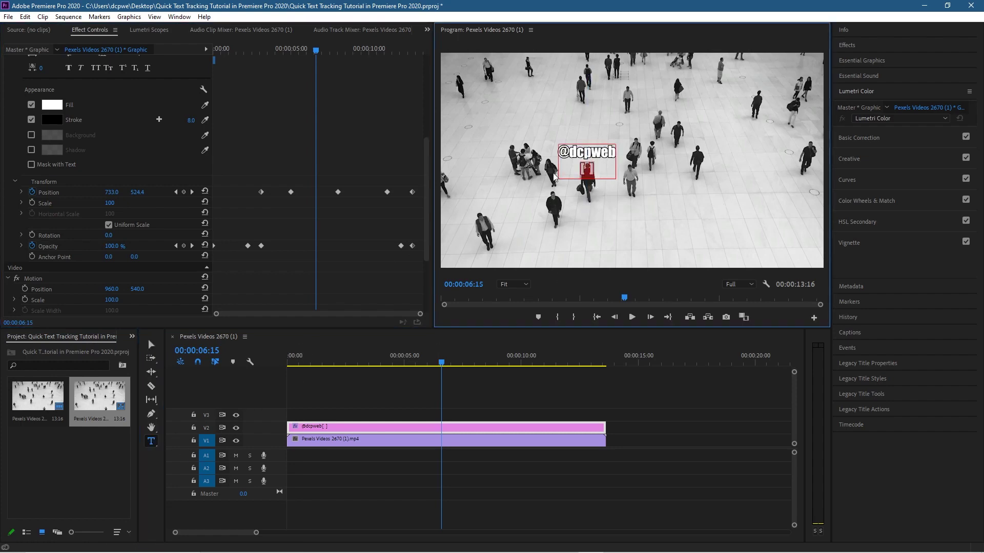
key(BackSpace)
click(149, 345)
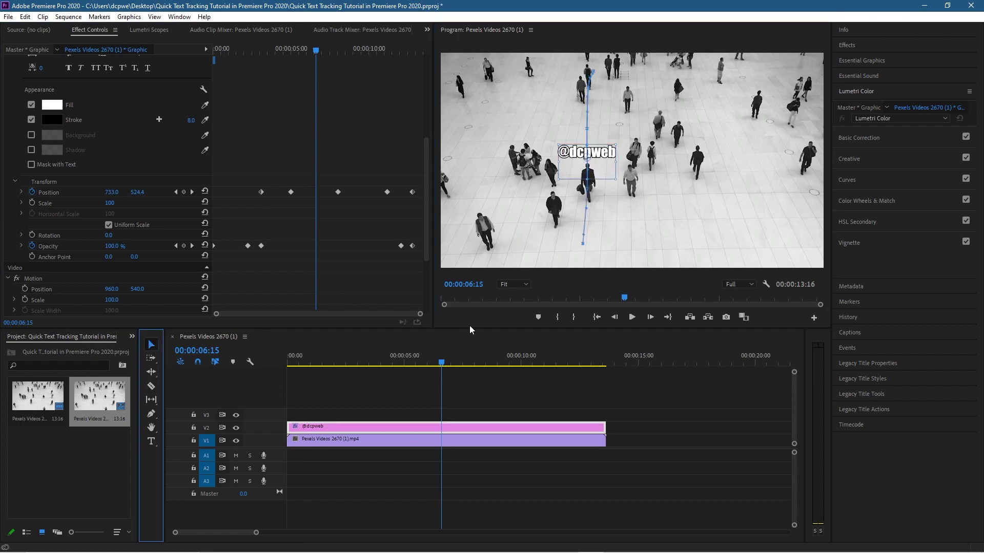
drag(316, 50, 152, 60)
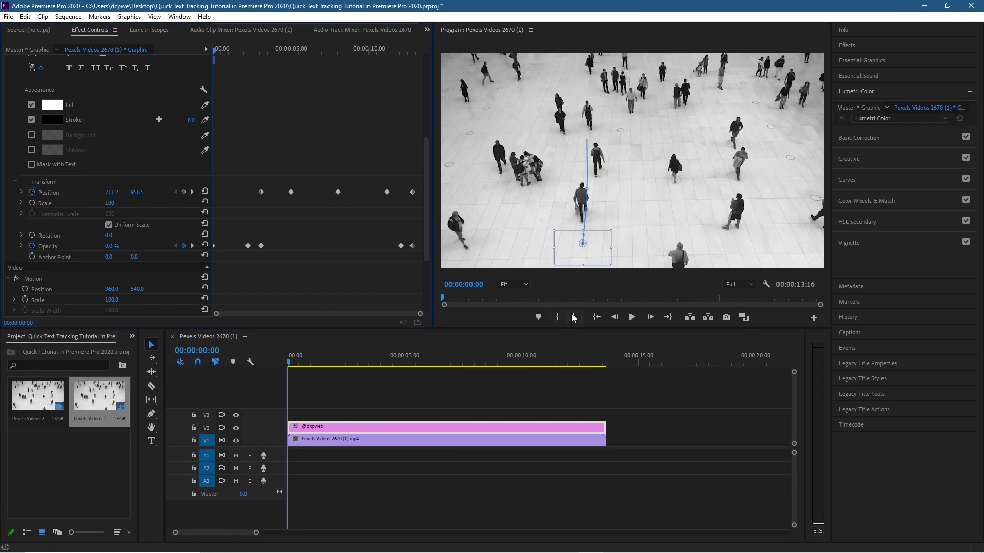
click(635, 319)
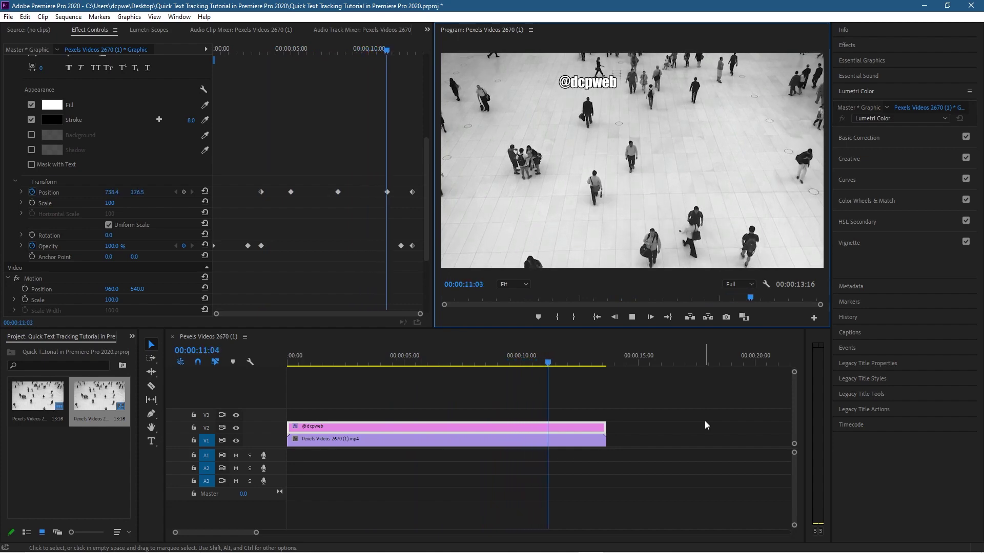
click(631, 317)
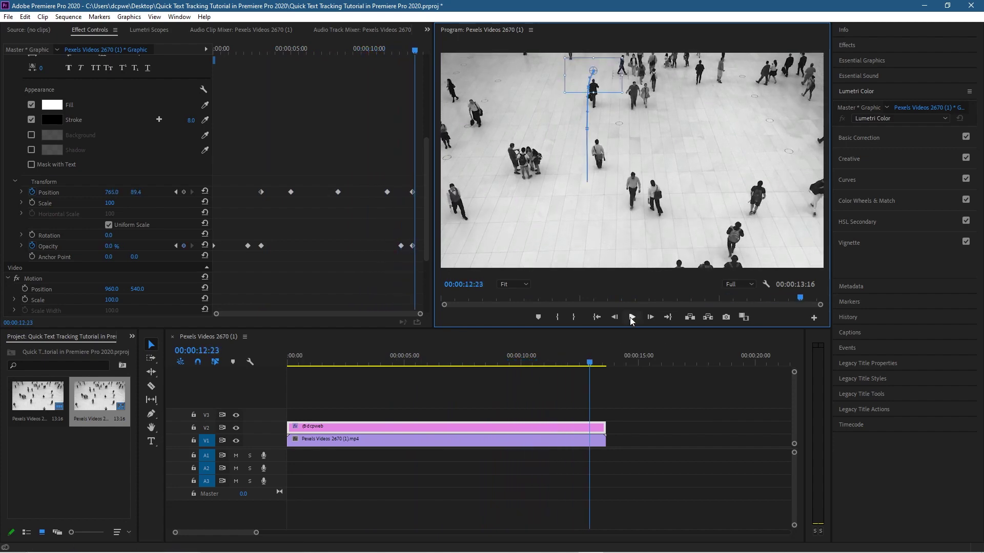
click(599, 318)
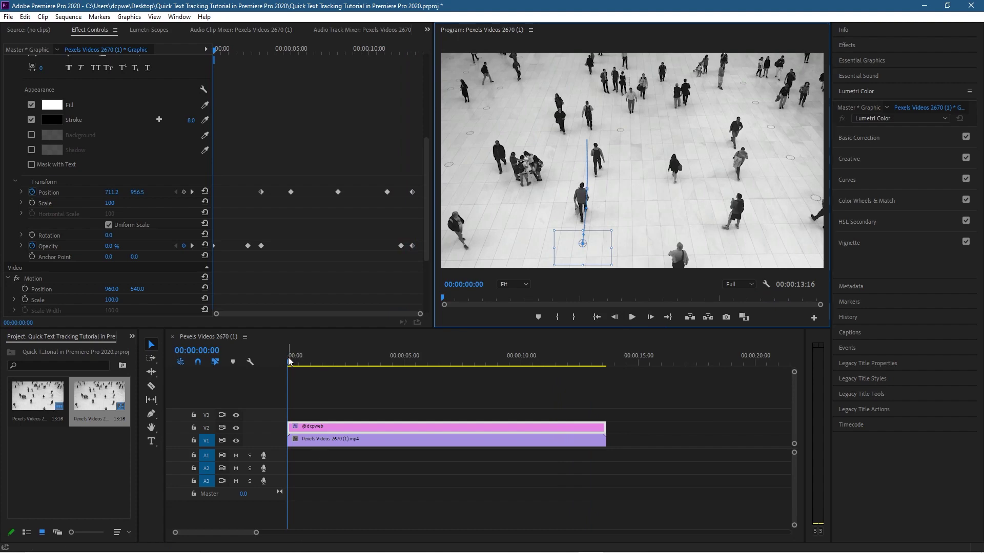
click(326, 364)
drag(326, 364, 418, 365)
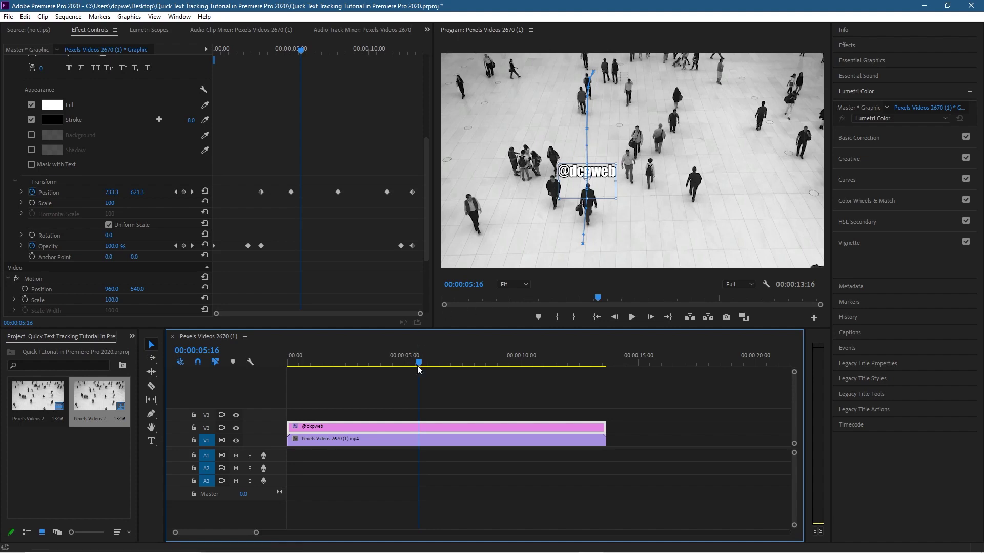
drag(417, 365, 285, 386)
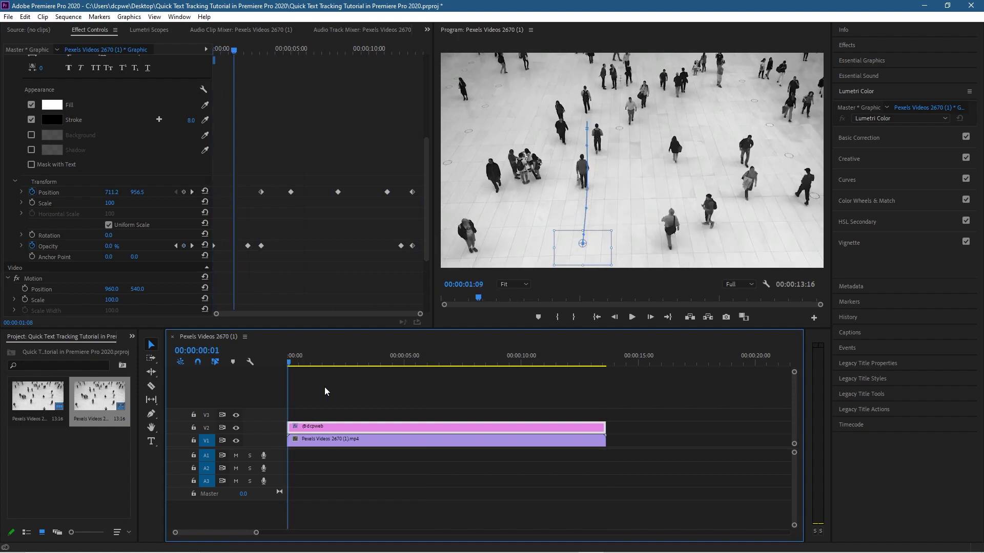
drag(423, 388, 508, 390)
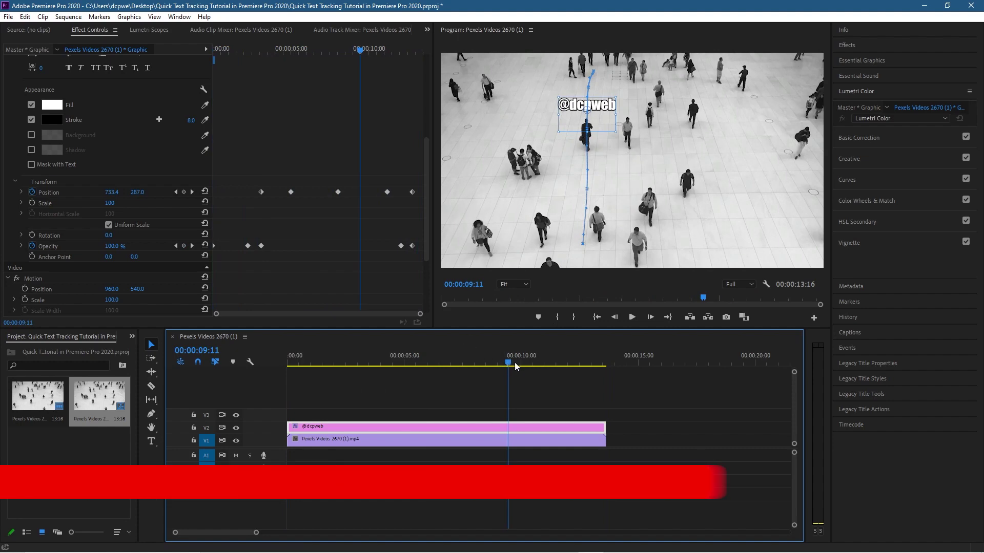
drag(511, 365, 592, 365)
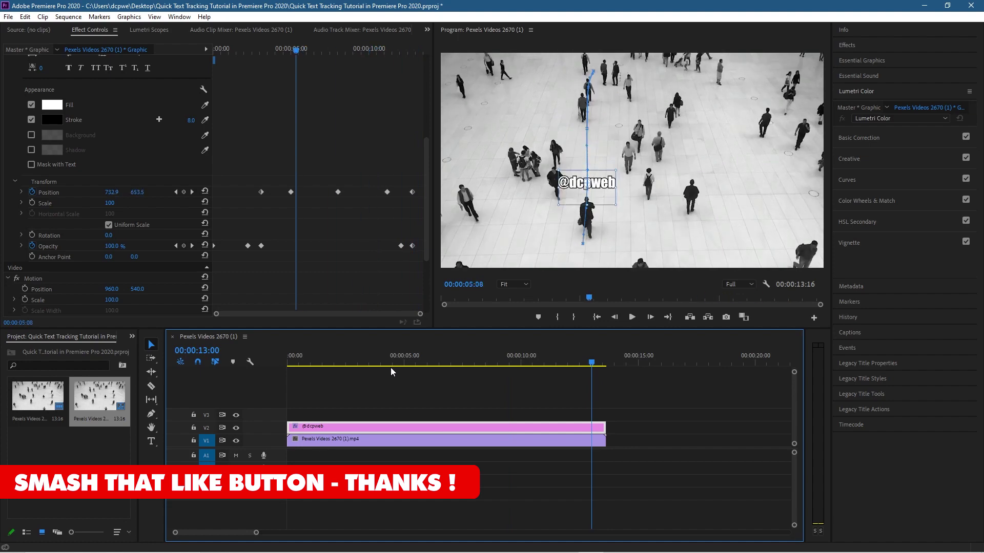
click(285, 365)
drag(285, 364, 379, 365)
click(633, 318)
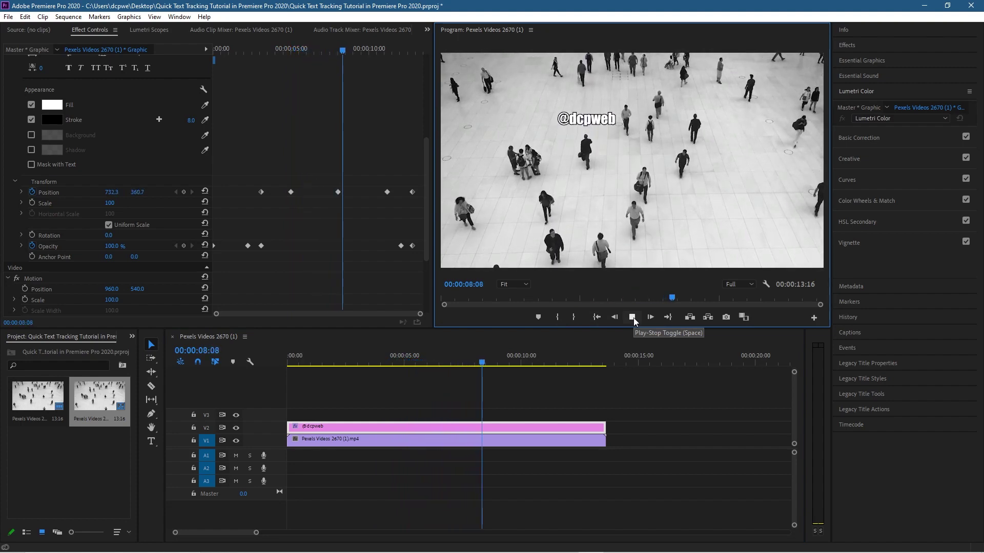
click(633, 318)
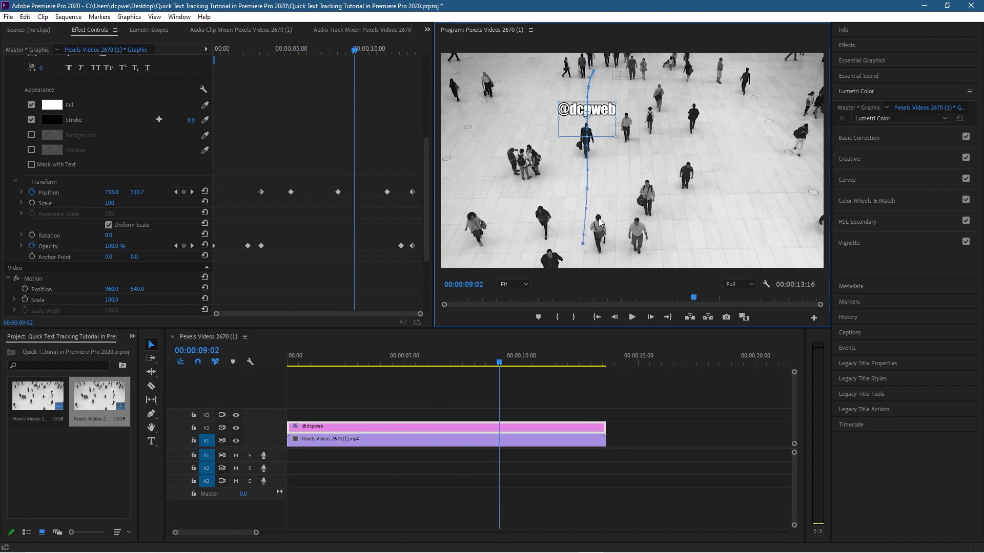
drag(369, 359, 281, 369)
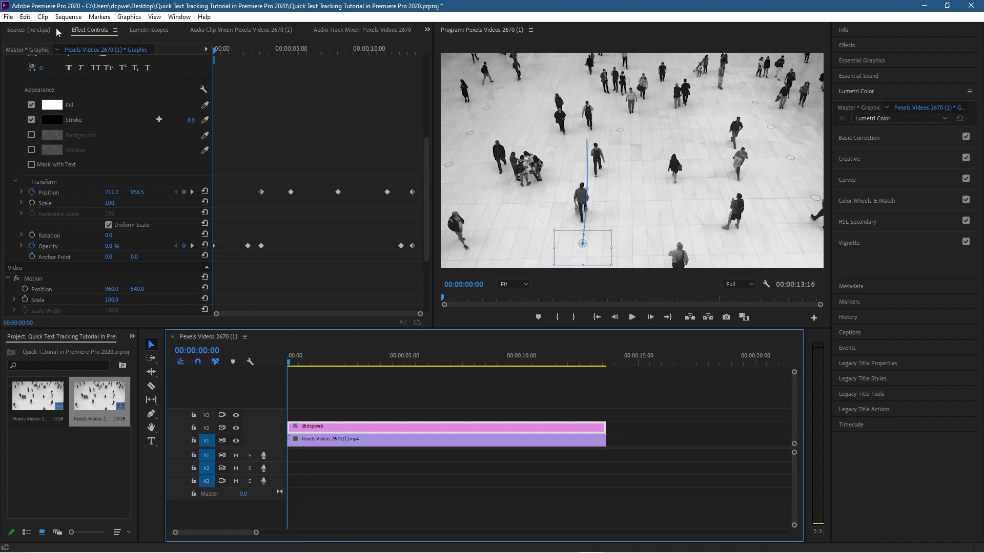
click(7, 17)
Save the project, minimise Premiere Pro, and close the folder window to reveal the desktop
click(23, 122)
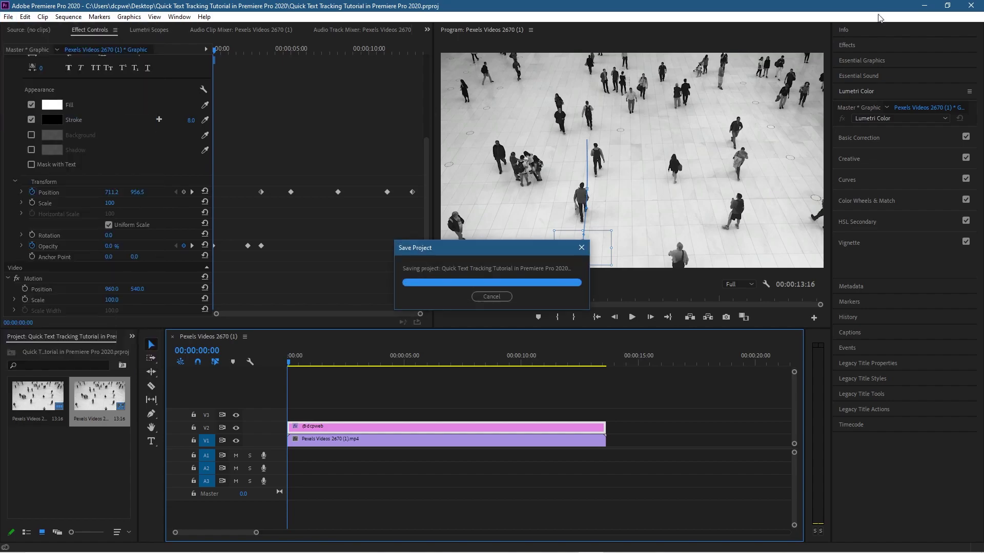
click(925, 6)
click(822, 104)
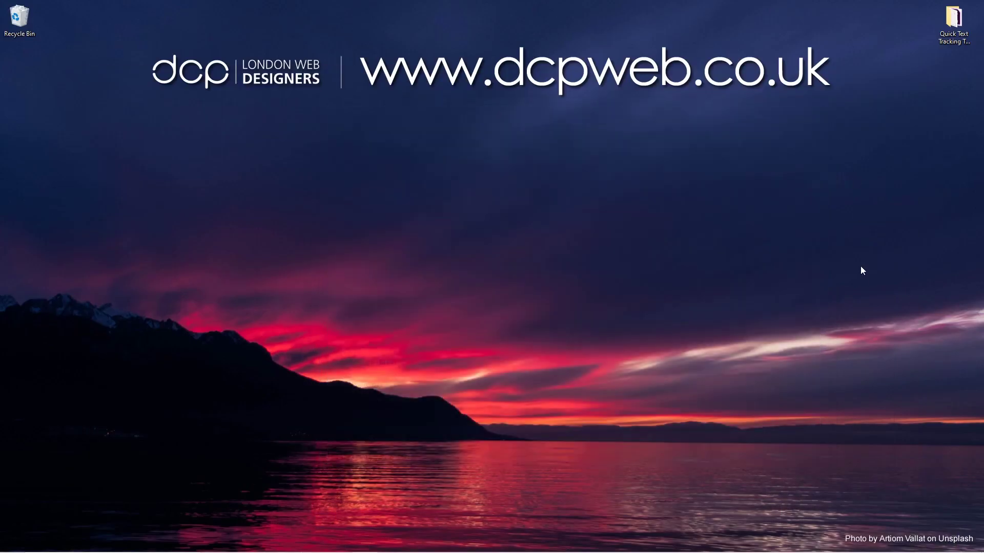